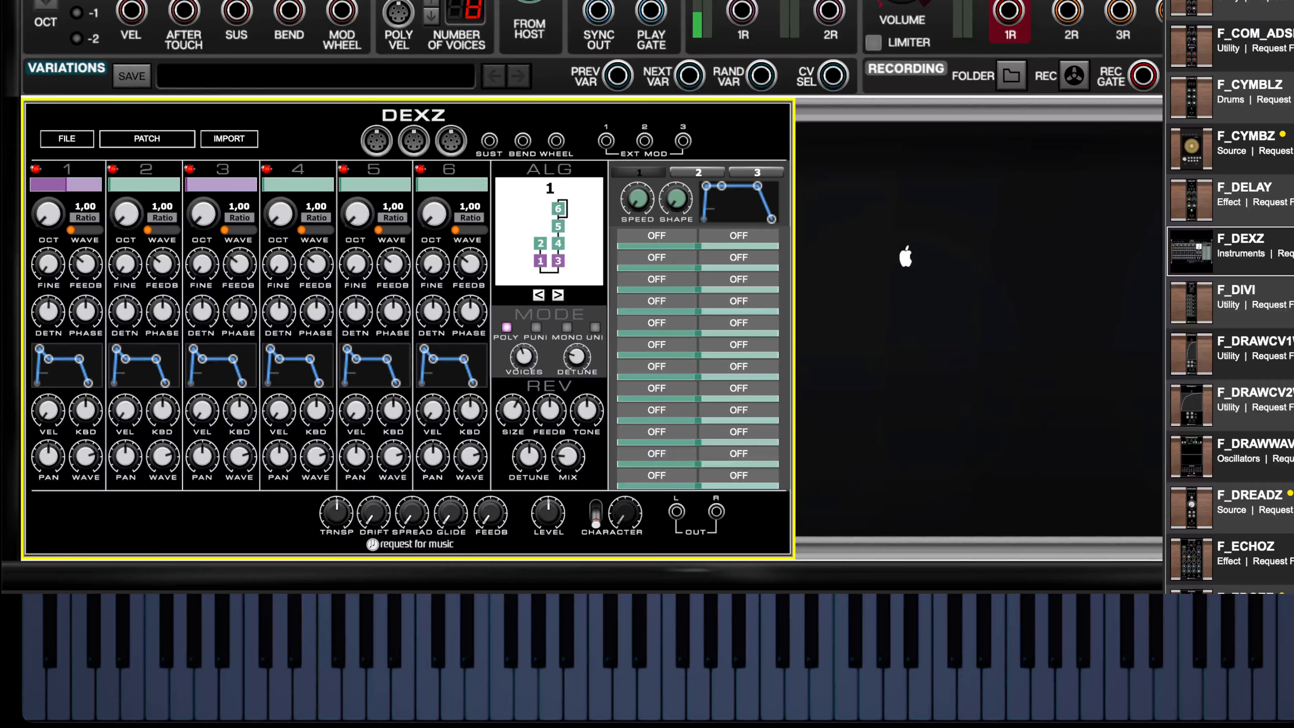
- Patch the three poly outputs into DEXZ's poly inputs and its L and R outputs into the first main output pair
{"action": "left_click_drag", "start_coordinate": [397, 0], "coordinate": [377, 144]}
{"action": "left_click_drag", "start_coordinate": [455, 0], "coordinate": [414, 143]}
{"action": "left_click_drag", "start_coordinate": [389, 5], "coordinate": [449, 143]}
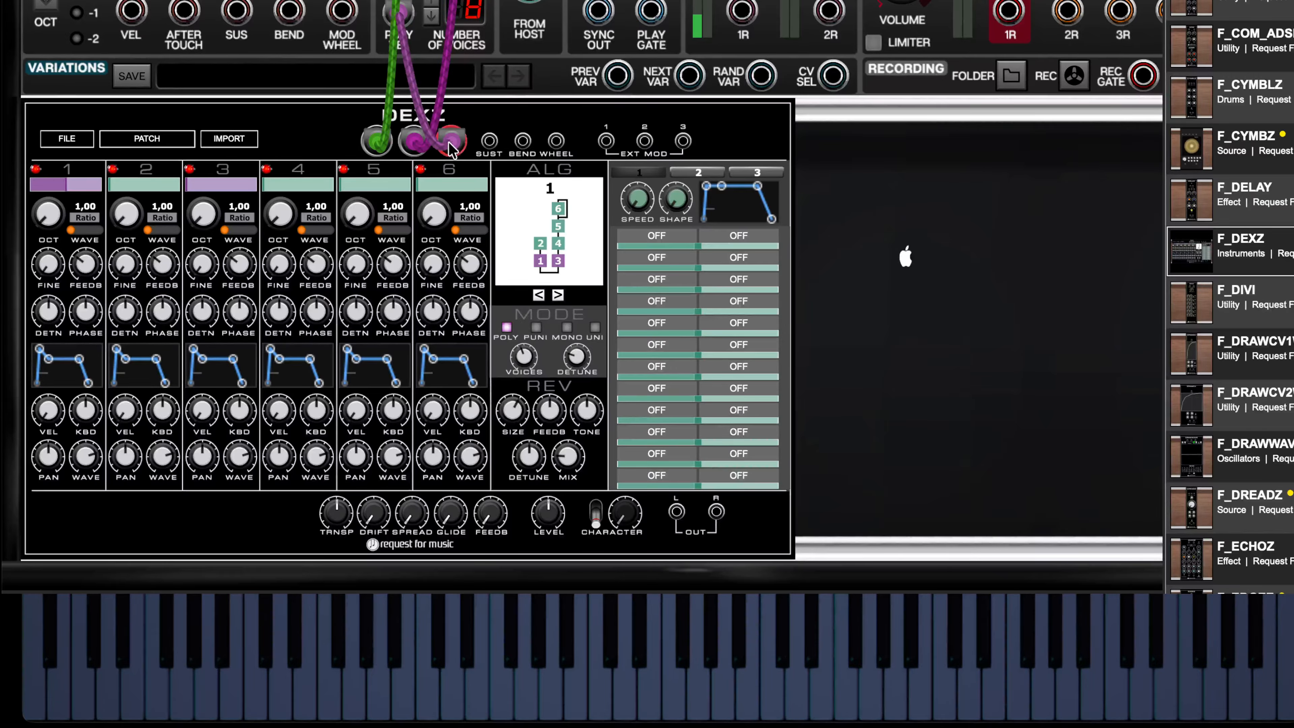
{"action": "left_click_drag", "start_coordinate": [682, 518], "coordinate": [1010, 11]}
{"action": "left_click_drag", "start_coordinate": [1010, 11], "coordinate": [717, 512]}
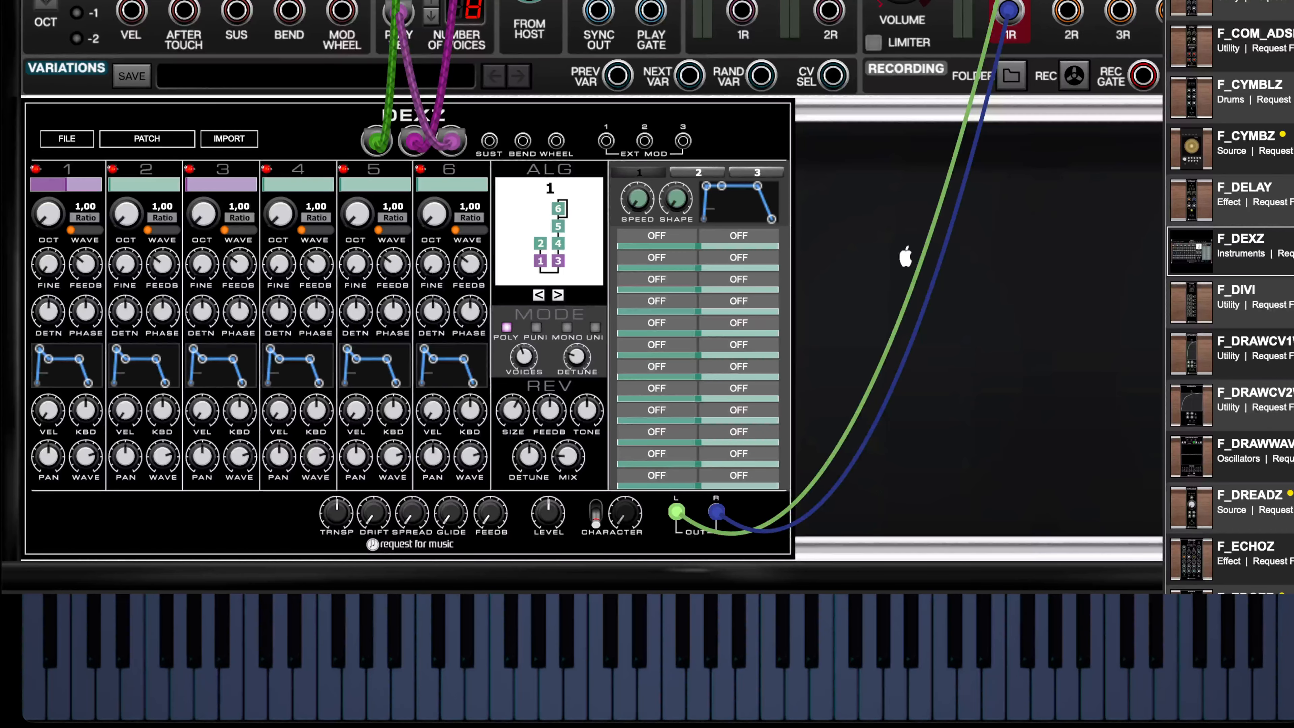
- Reset the DEXZ module's controls and switch off operators 2 to 6, leaving only operator 1 on
{"action": "right_click", "coordinate": [730, 114]}
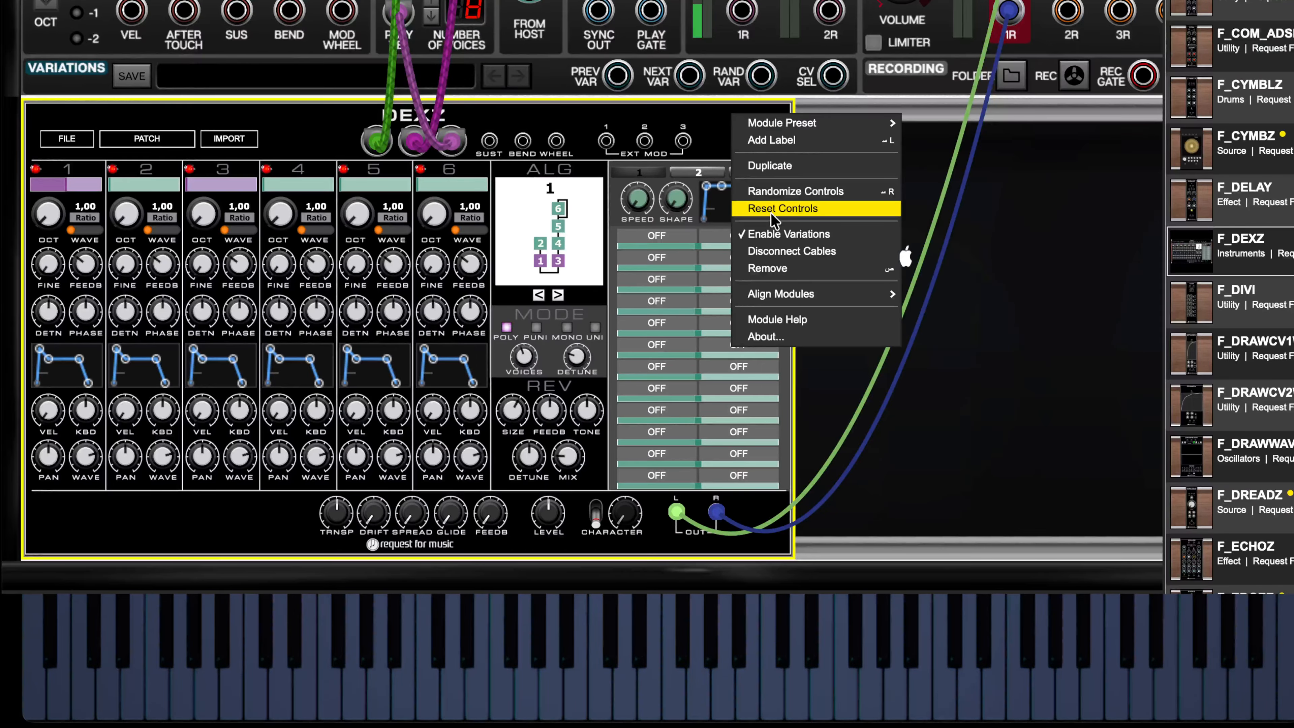
{"action": "left_click", "coordinate": [771, 210]}
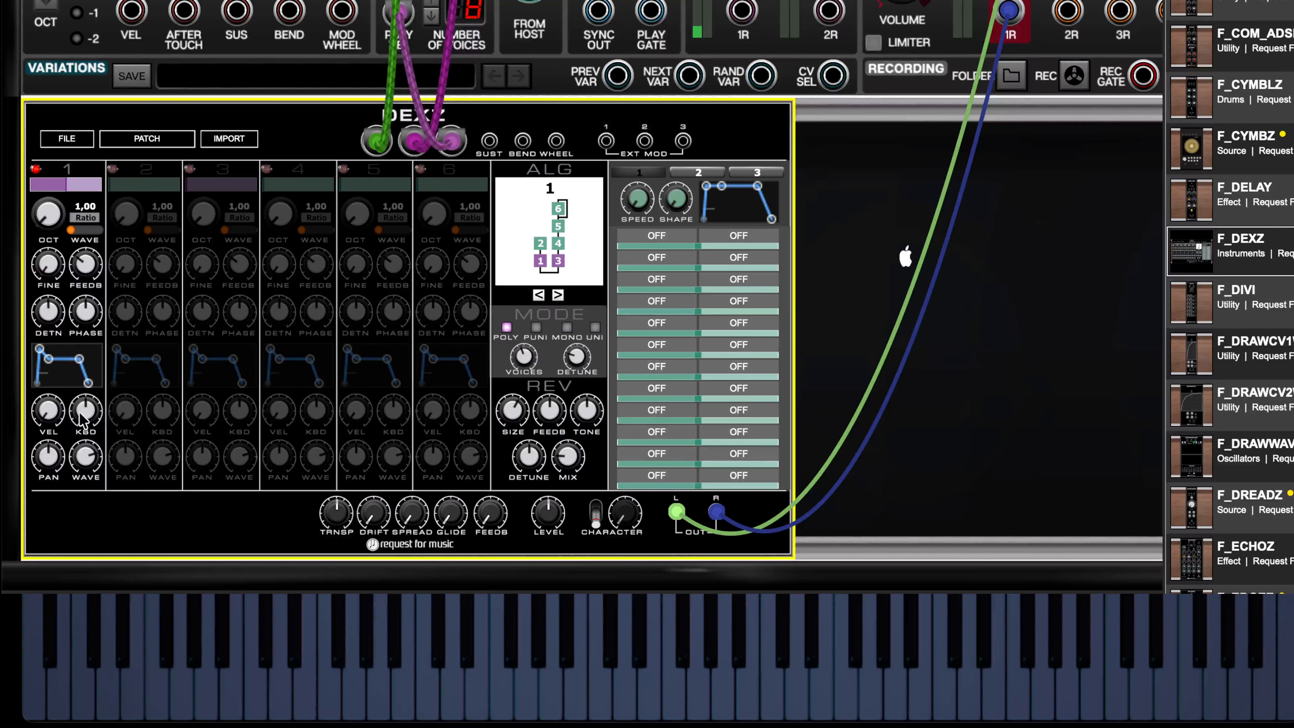
{"action": "mouse_move", "coordinate": [86, 417]}
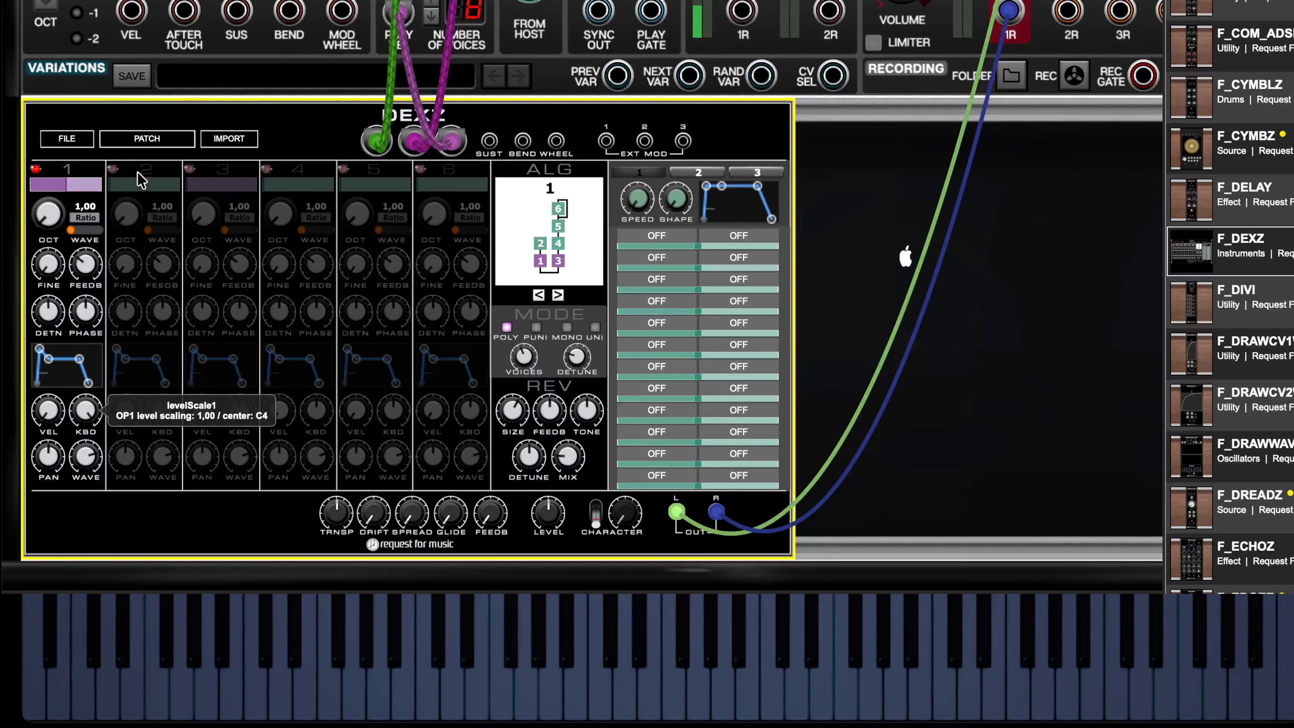
{"action": "left_click_drag", "start_coordinate": [137, 172], "coordinate": [149, 546]}
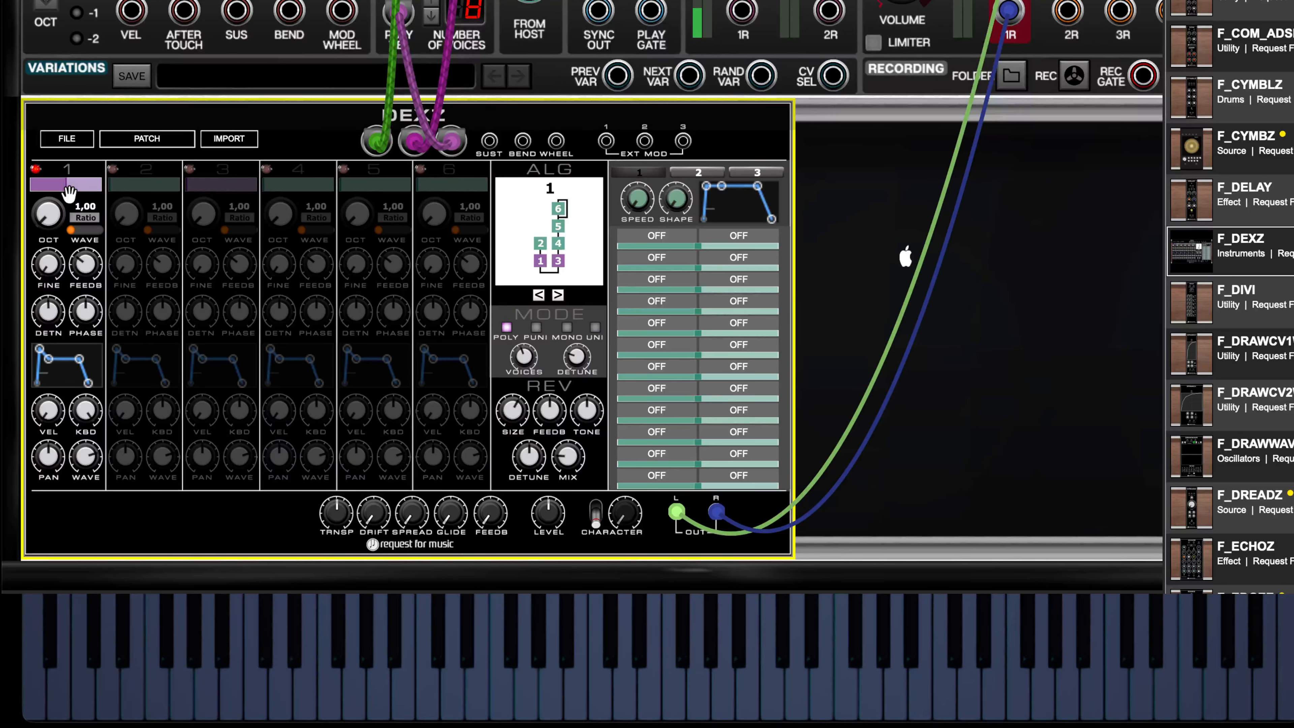
- Switch on operator 3, shift its wave setting slightly and set its level to about half
{"action": "left_click", "coordinate": [199, 176]}
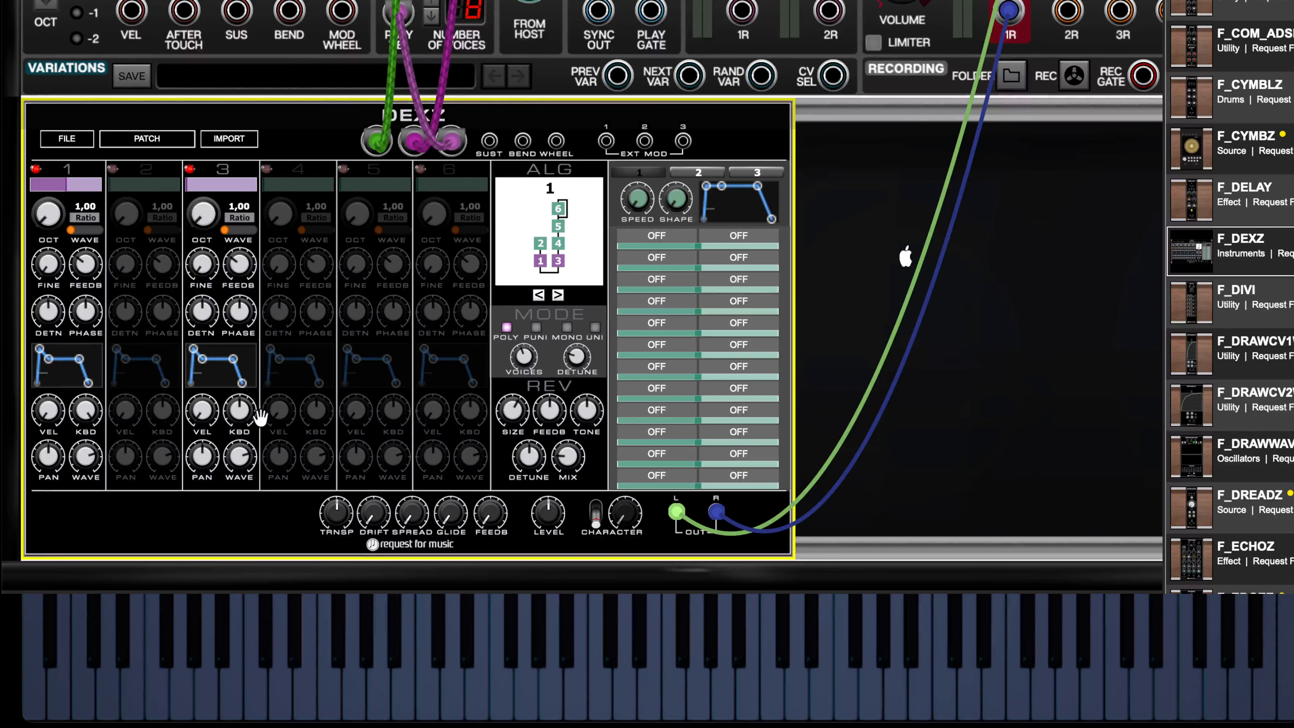
{"action": "mouse_move", "coordinate": [241, 413]}
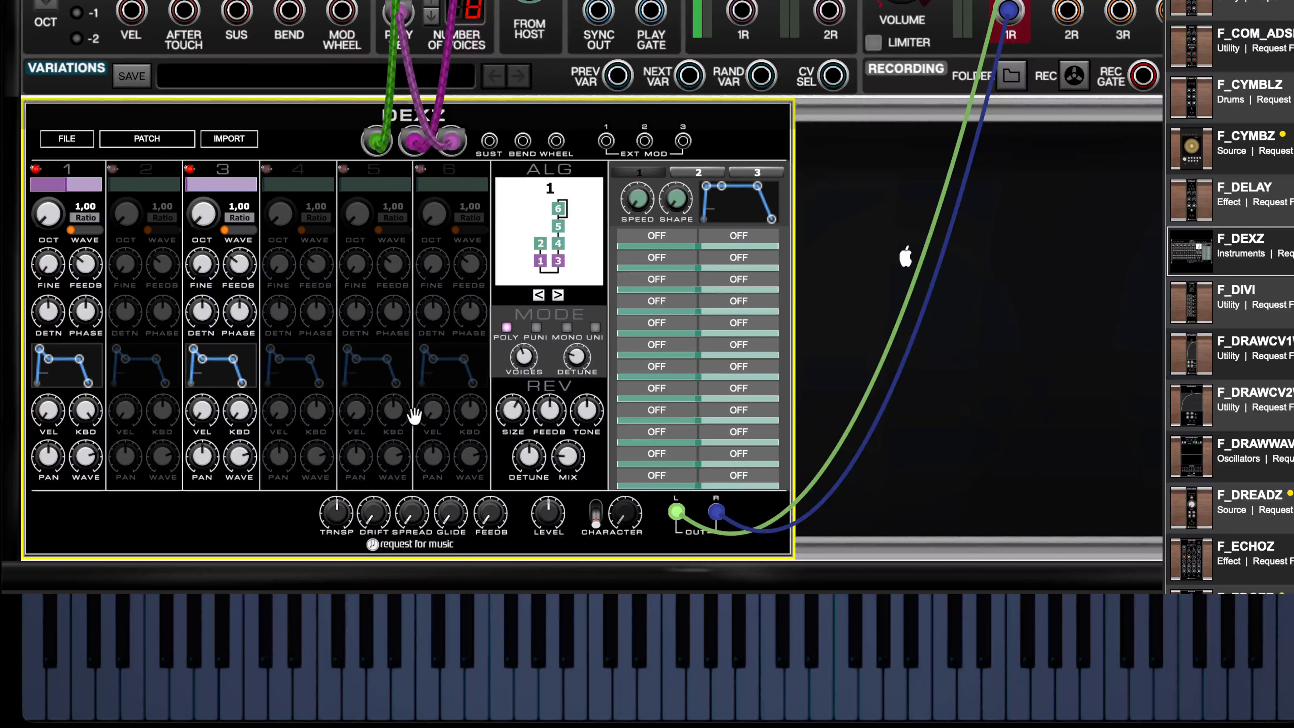
{"action": "mouse_move", "coordinate": [209, 222]}
{"action": "left_mouse_down"}
{"action": "mouse_move", "coordinate": [213, 241]}
{"action": "mouse_move", "coordinate": [204, 213]}
{"action": "left_mouse_up"}
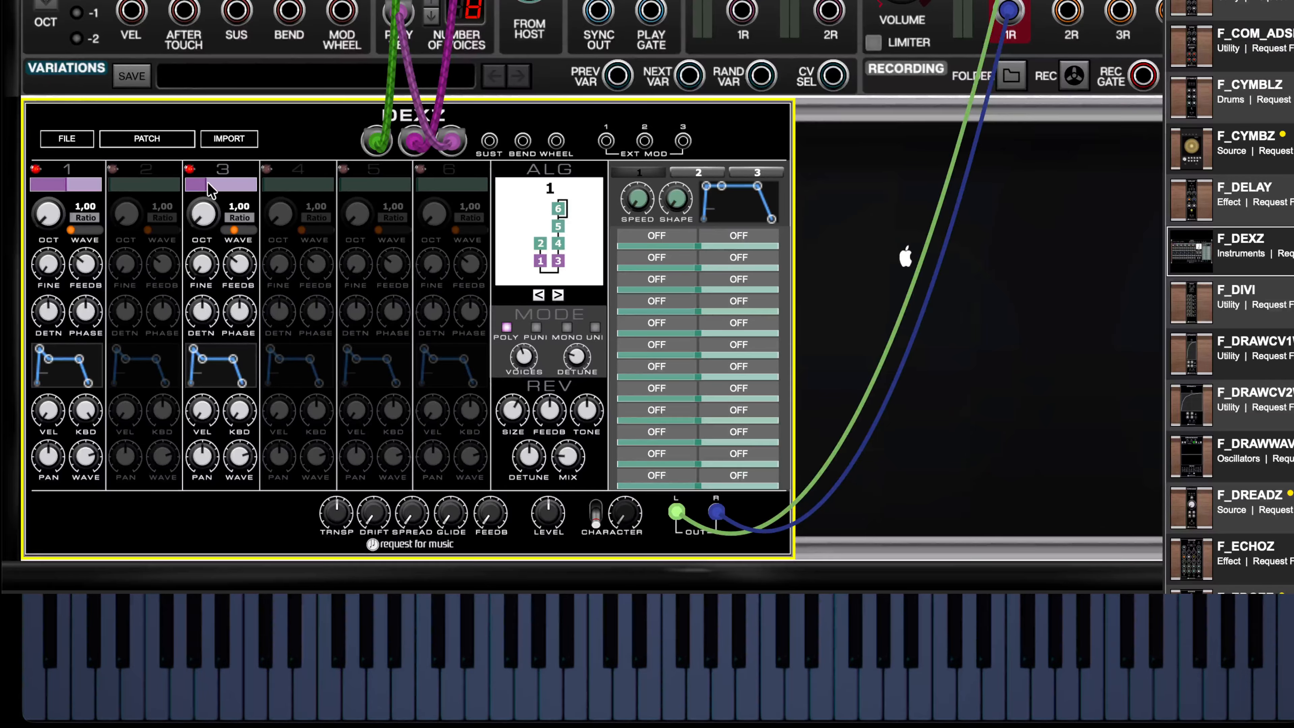
{"action": "left_click_drag", "start_coordinate": [208, 185], "coordinate": [220, 185]}
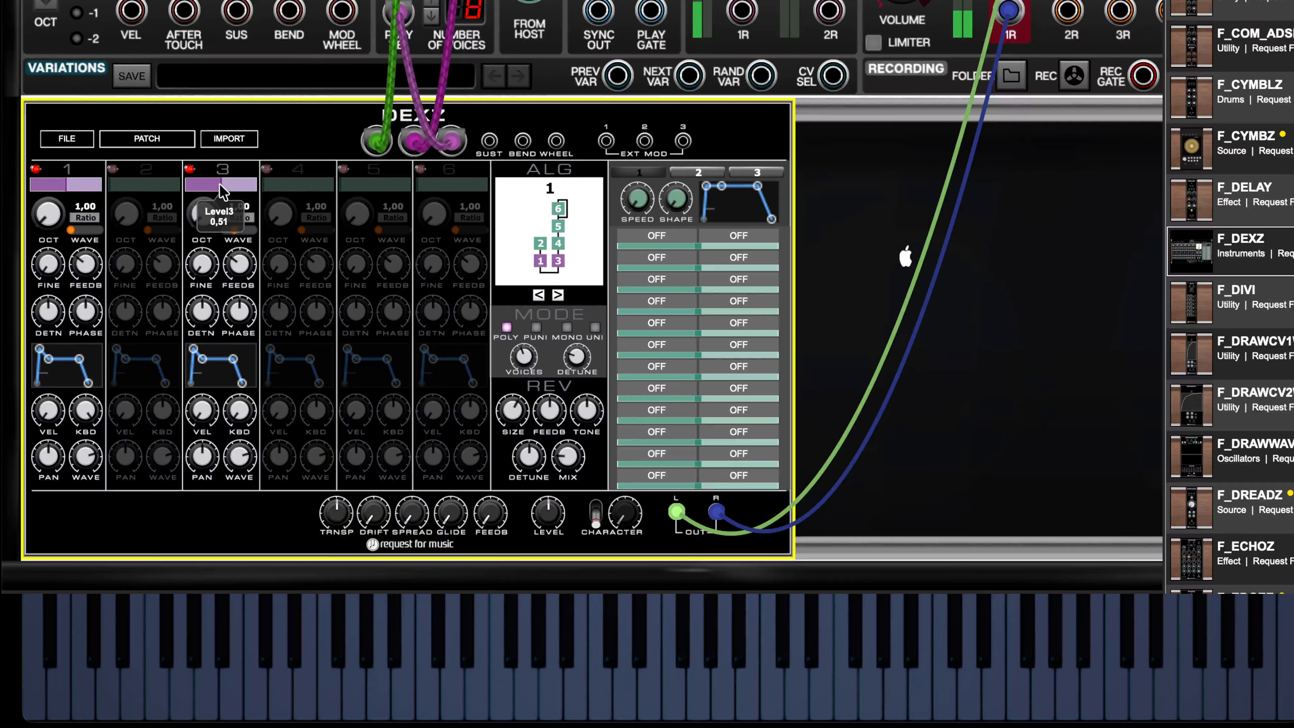
- Set operator 3's keyboard level scaling to -1,00 and raise its center note slightly above C#4
{"action": "double_click", "coordinate": [245, 414]}
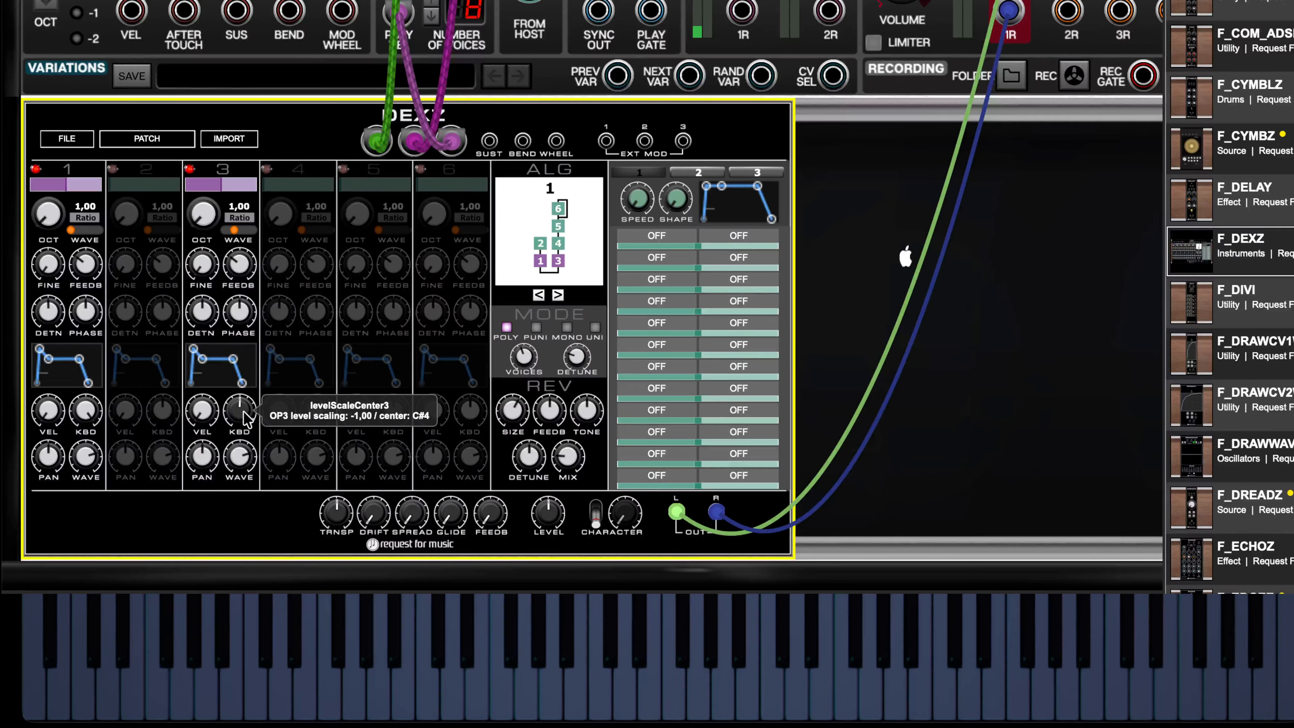
{"action": "scroll", "coordinate": [247, 414], "scroll_direction": "up", "scroll_amount": 2}
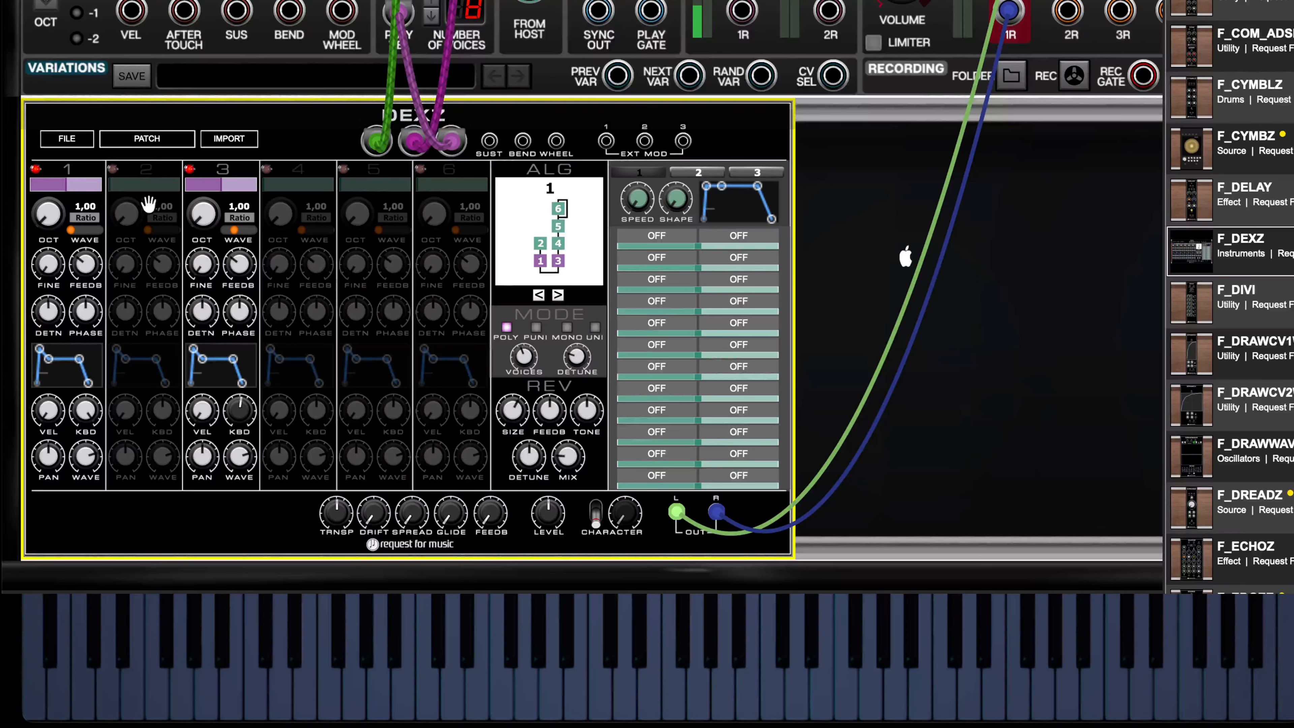
- Switch on operator 2 at about half level and shape its envelope to decay to a zero sustain
{"action": "left_click", "coordinate": [114, 173]}
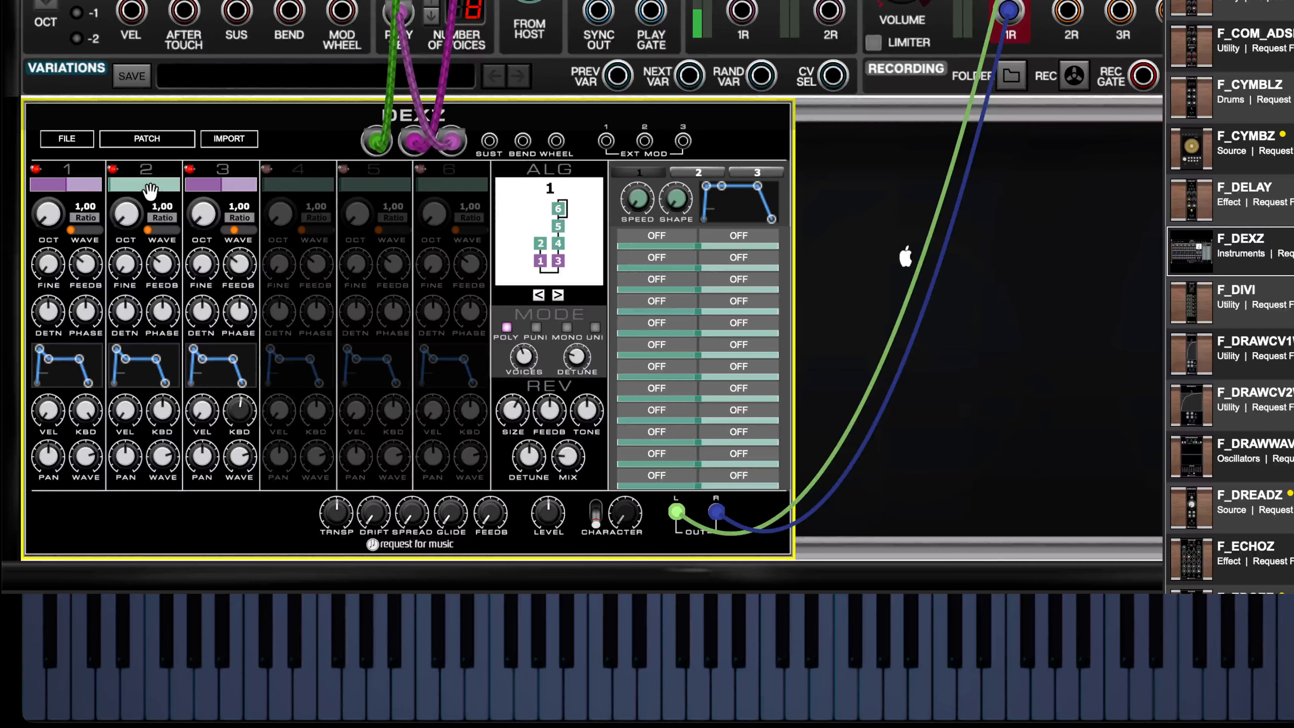
{"action": "left_click_drag", "start_coordinate": [151, 189], "coordinate": [154, 189]}
{"action": "left_click_drag", "start_coordinate": [217, 113], "coordinate": [209, 113]}
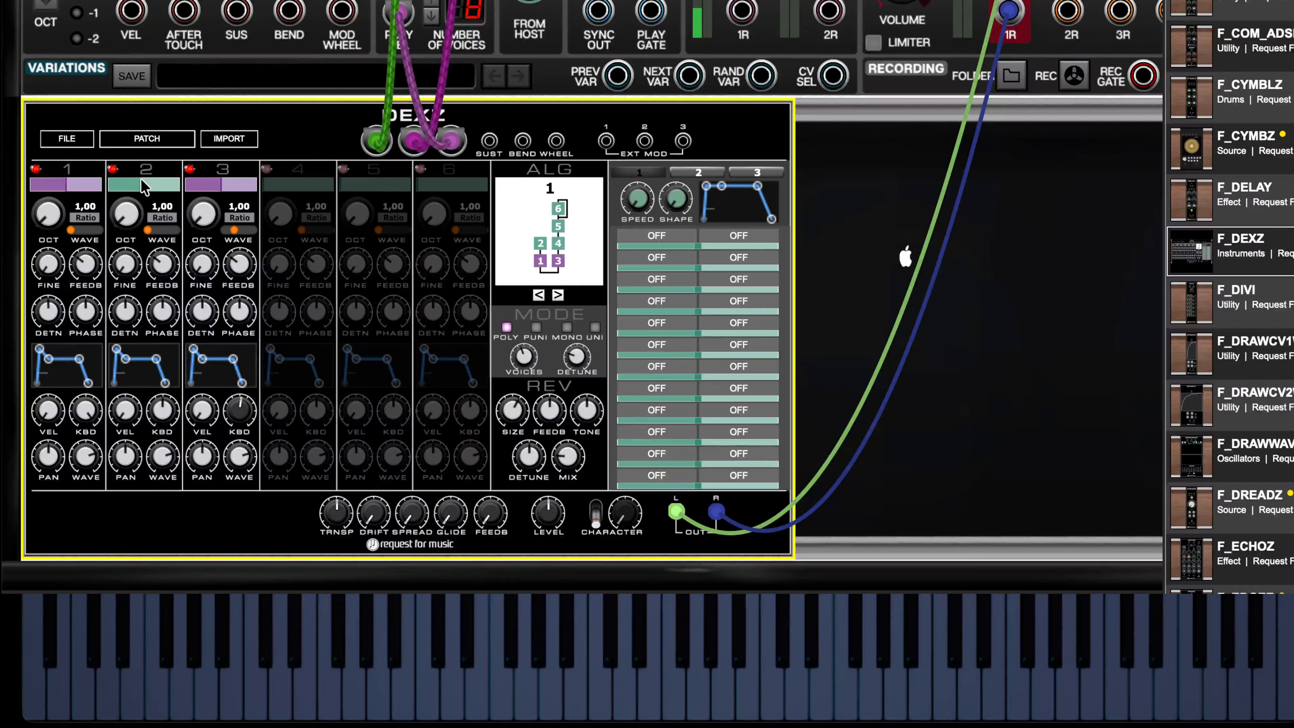
{"action": "left_click_drag", "start_coordinate": [156, 359], "coordinate": [121, 349]}
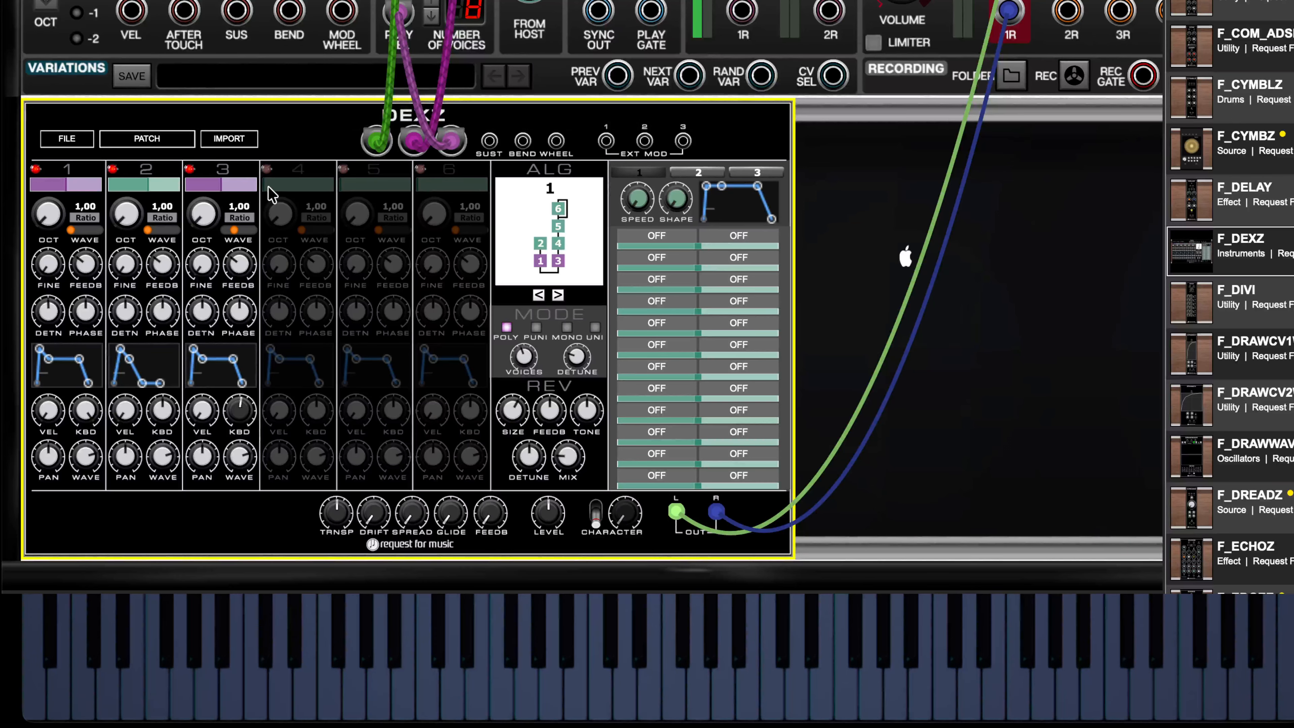
- Switch on operator 4 at about half level and shape its envelope with a sharp drop followed by a low second peak
{"action": "left_click", "coordinate": [267, 170]}
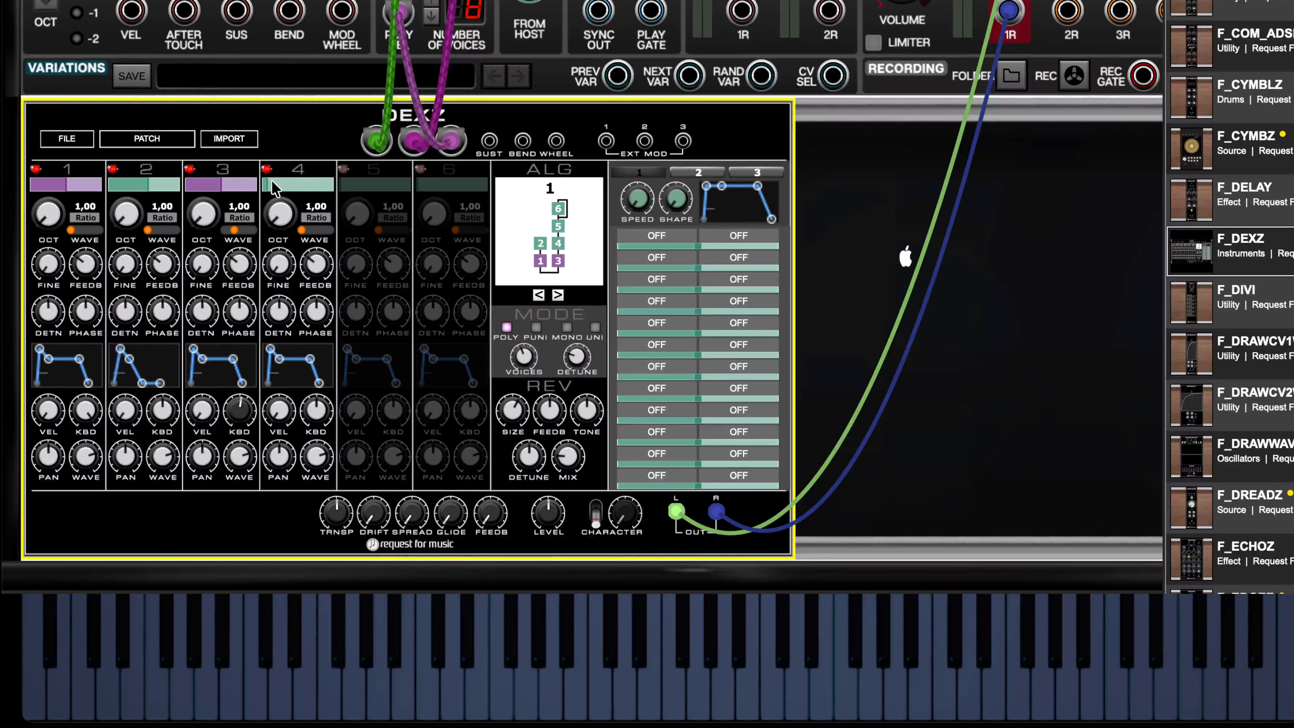
{"action": "left_click_drag", "start_coordinate": [272, 186], "coordinate": [285, 187]}
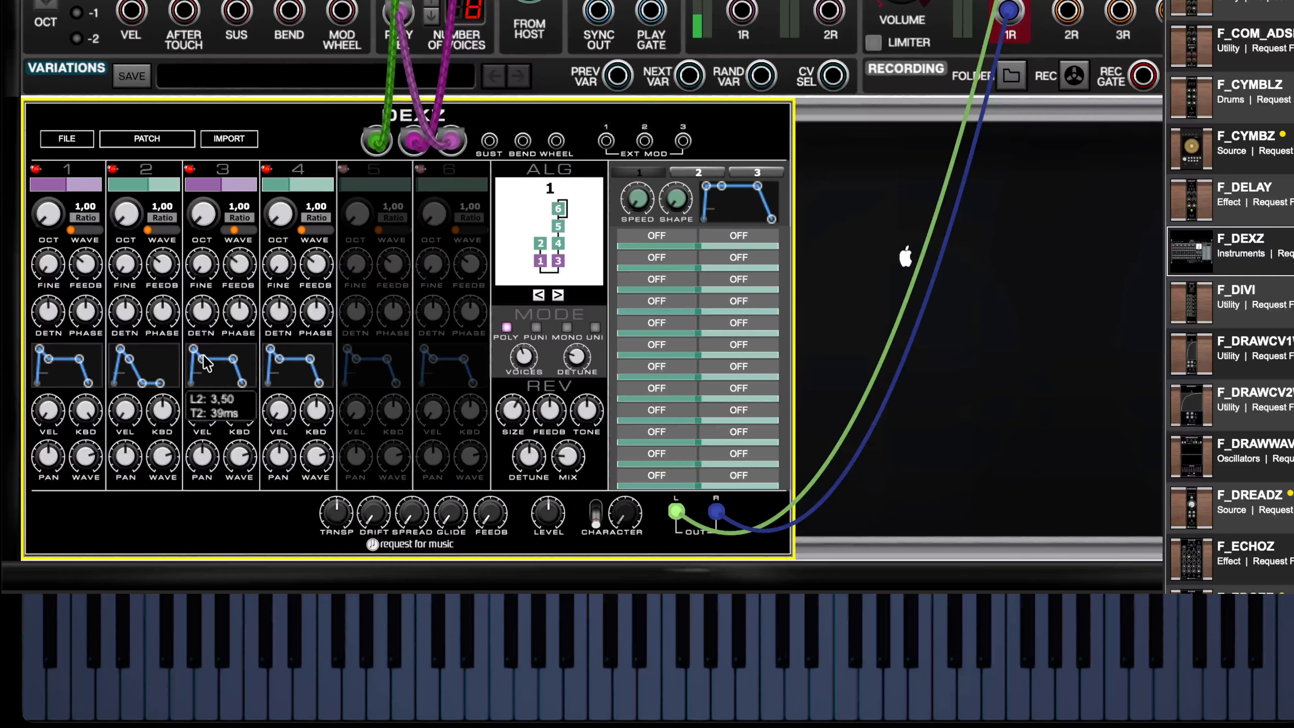
{"action": "mouse_move", "coordinate": [271, 351]}
{"action": "mouse_move", "coordinate": [278, 358]}
{"action": "left_mouse_down"}
{"action": "mouse_move", "coordinate": [283, 381]}
{"action": "mouse_move", "coordinate": [298, 364]}
{"action": "left_mouse_up"}
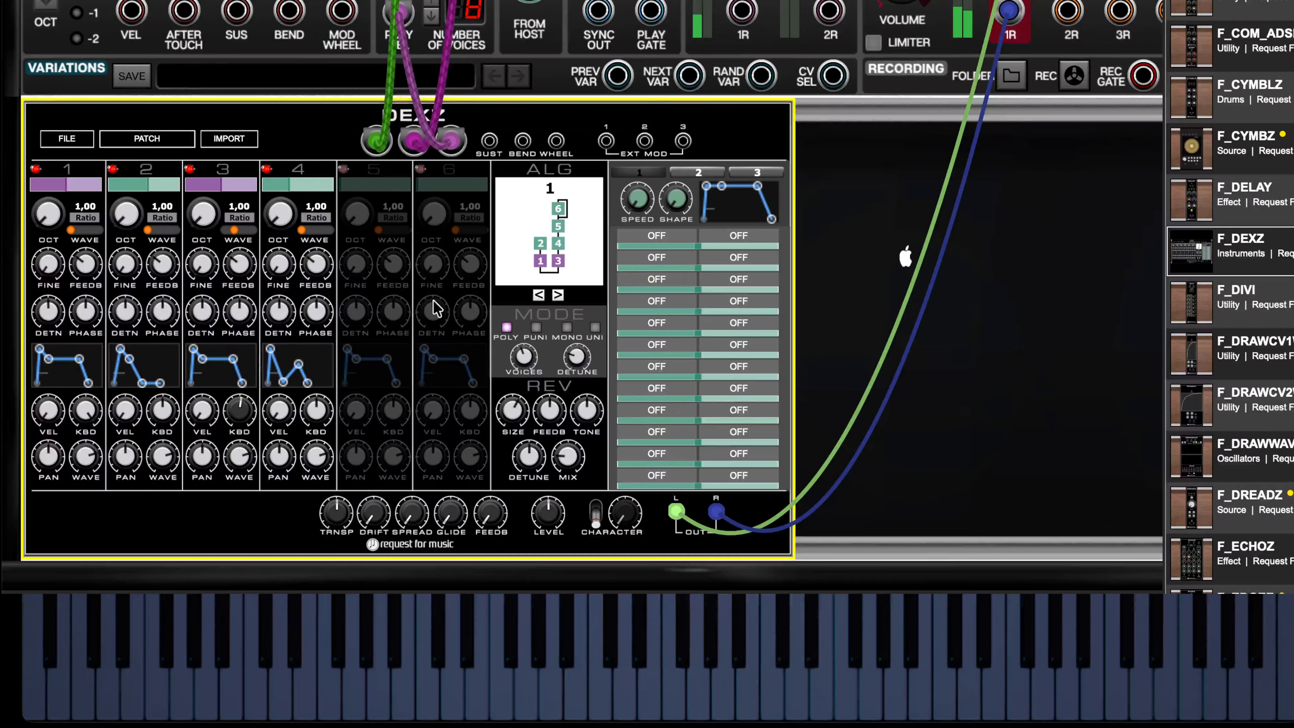
{"action": "mouse_move", "coordinate": [296, 364]}
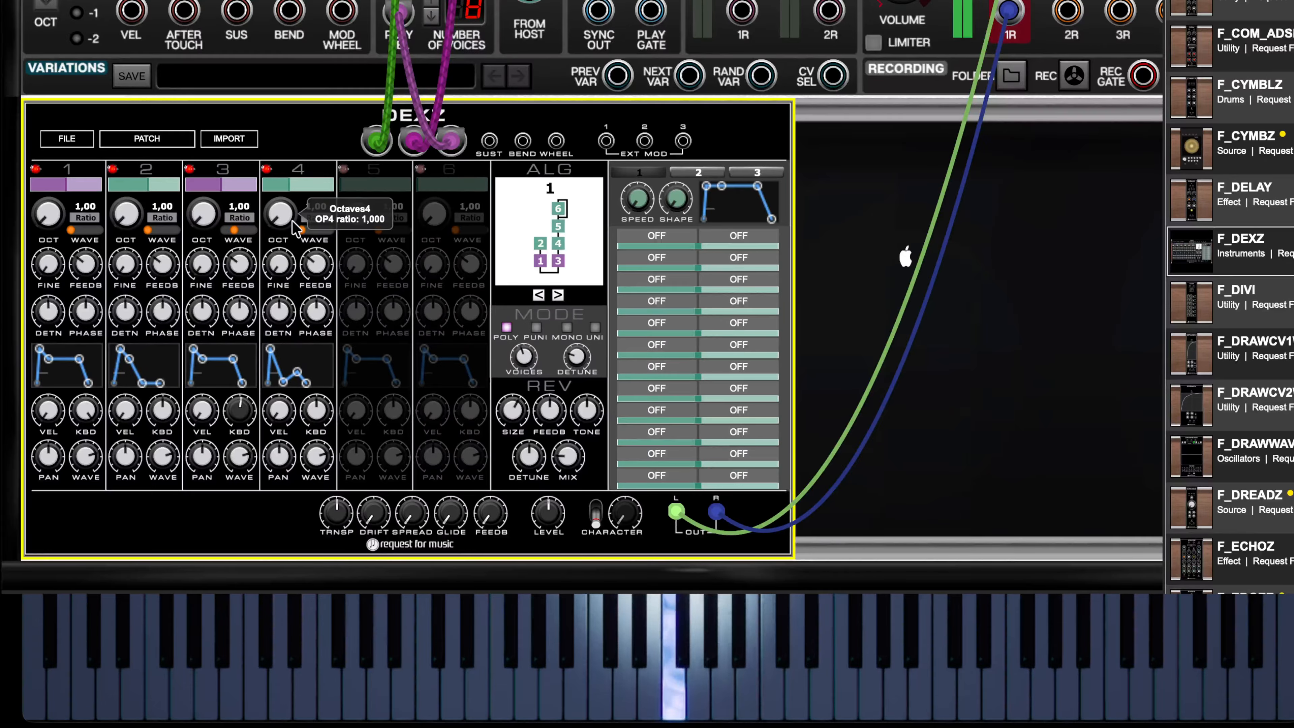
- Lower operator 3's envelope sustain to zero so it decays fully, and fine-tune its keyboard scaling center
{"action": "mouse_move", "coordinate": [234, 356]}
{"action": "left_click_drag", "start_coordinate": [232, 357], "coordinate": [220, 393]}
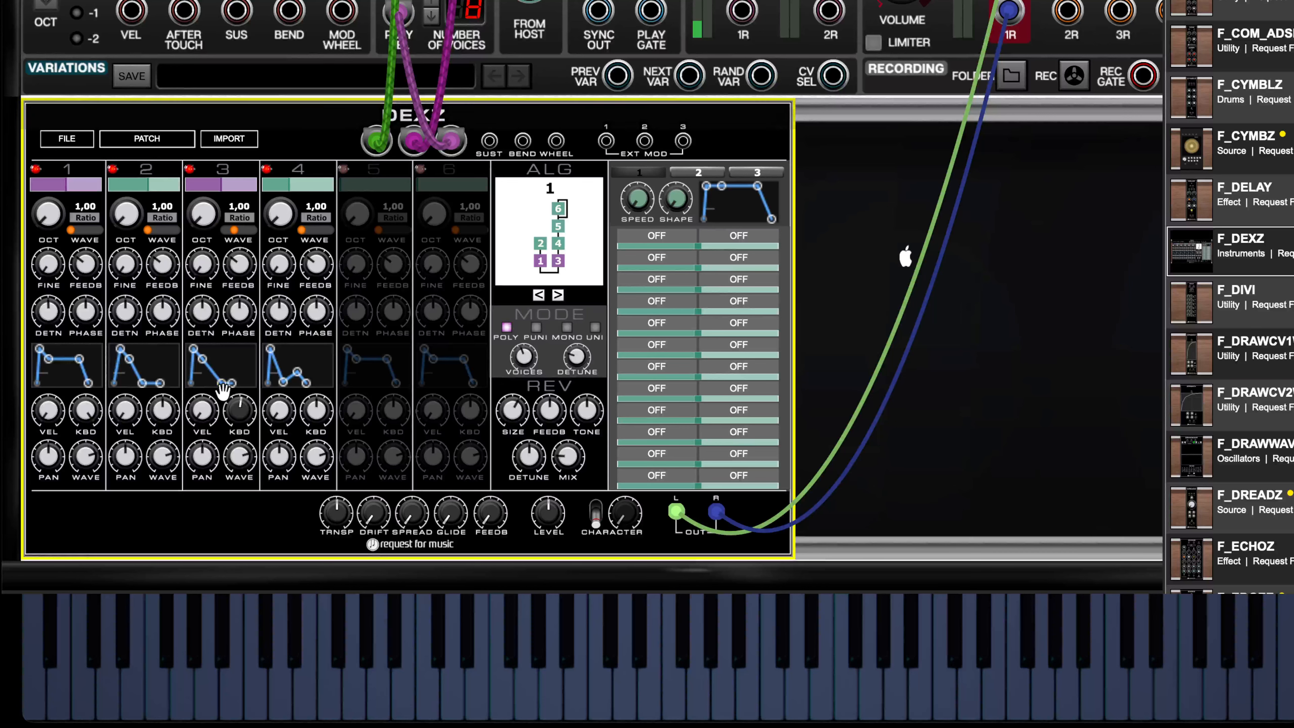
{"action": "mouse_move", "coordinate": [234, 388]}
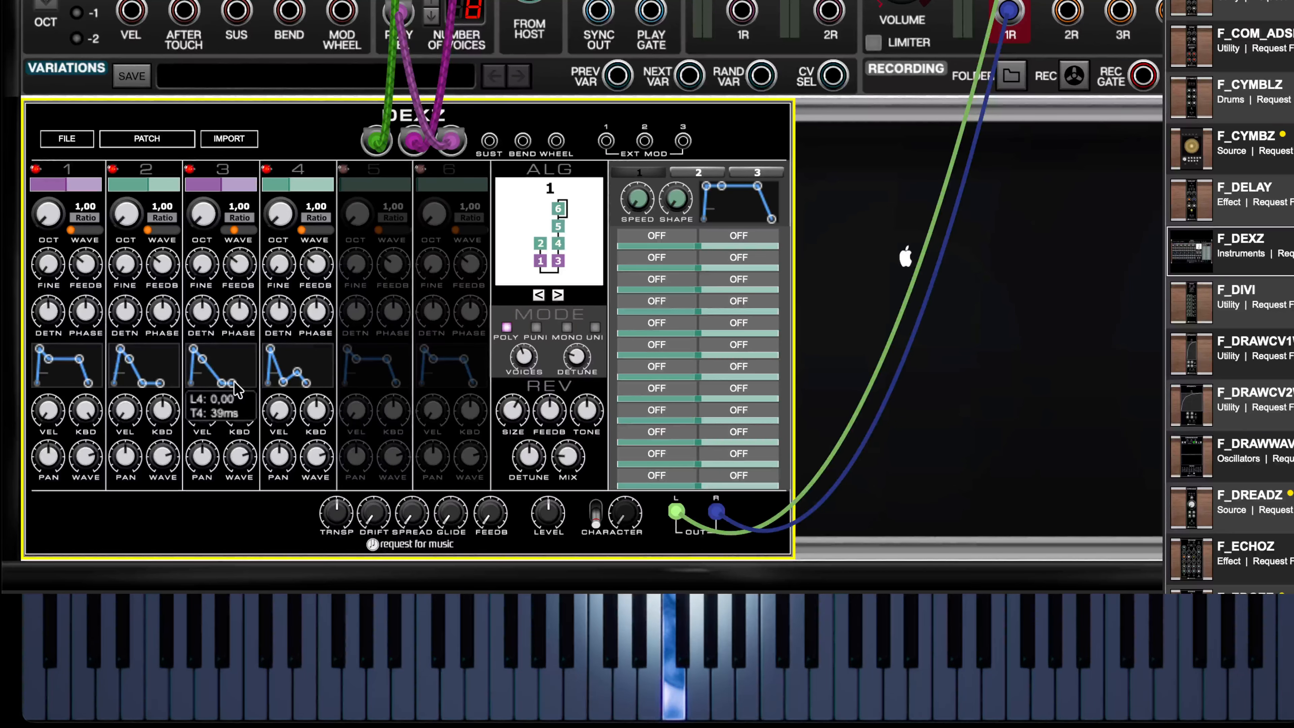
{"action": "left_click_drag", "start_coordinate": [240, 410], "coordinate": [239, 407]}
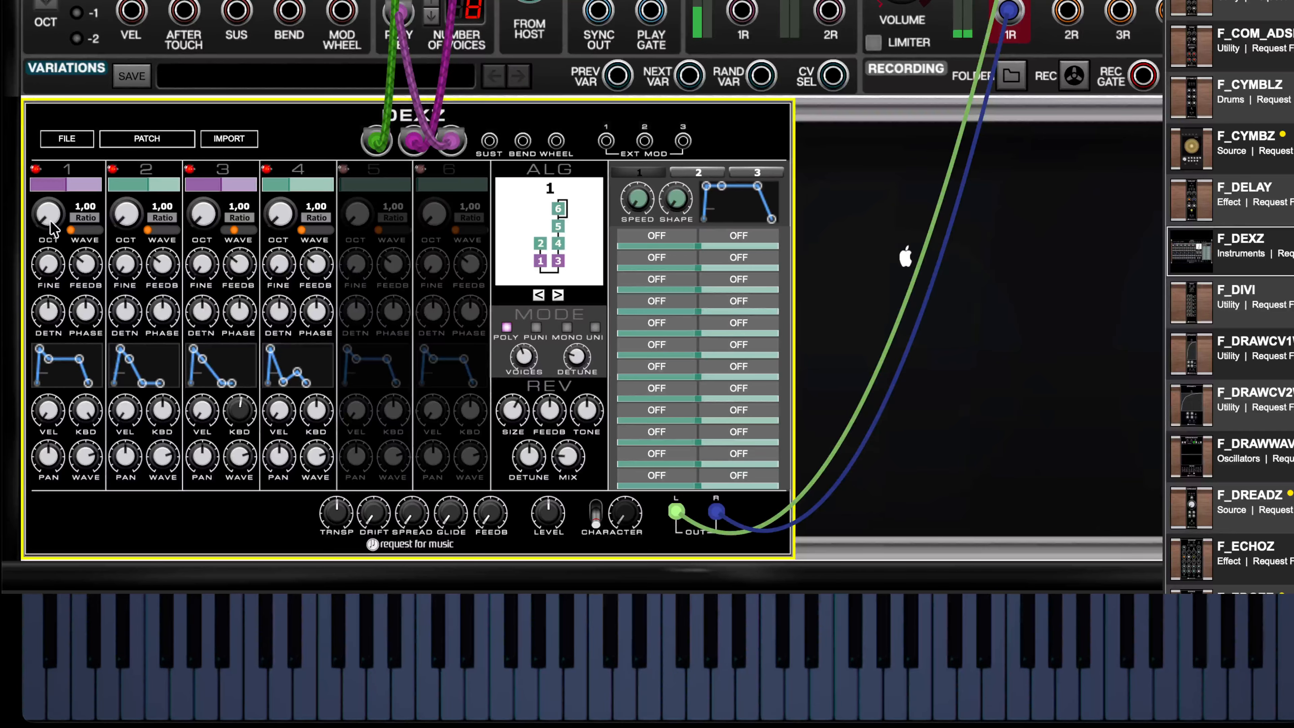
- Set the frequency ratios of operators 1 and 2 to 0,50
{"action": "left_click_drag", "start_coordinate": [50, 225], "coordinate": [56, 257]}
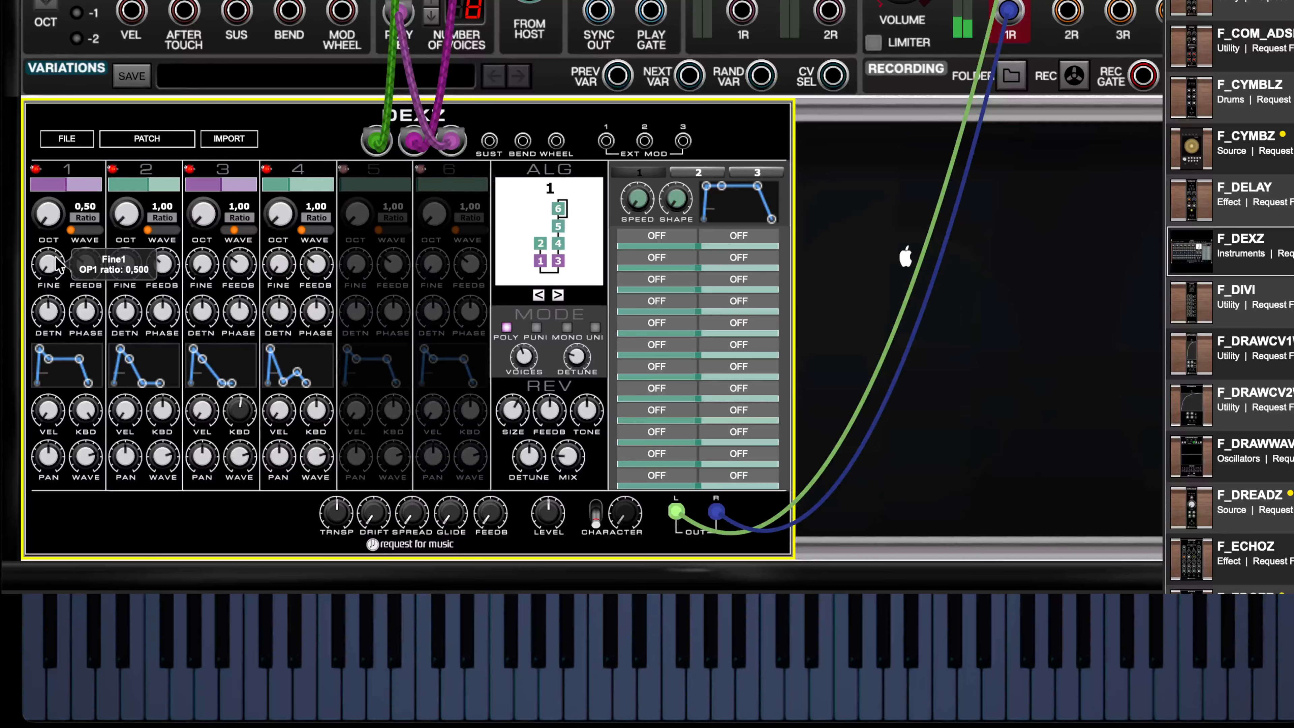
{"action": "left_click_drag", "start_coordinate": [119, 223], "coordinate": [134, 275]}
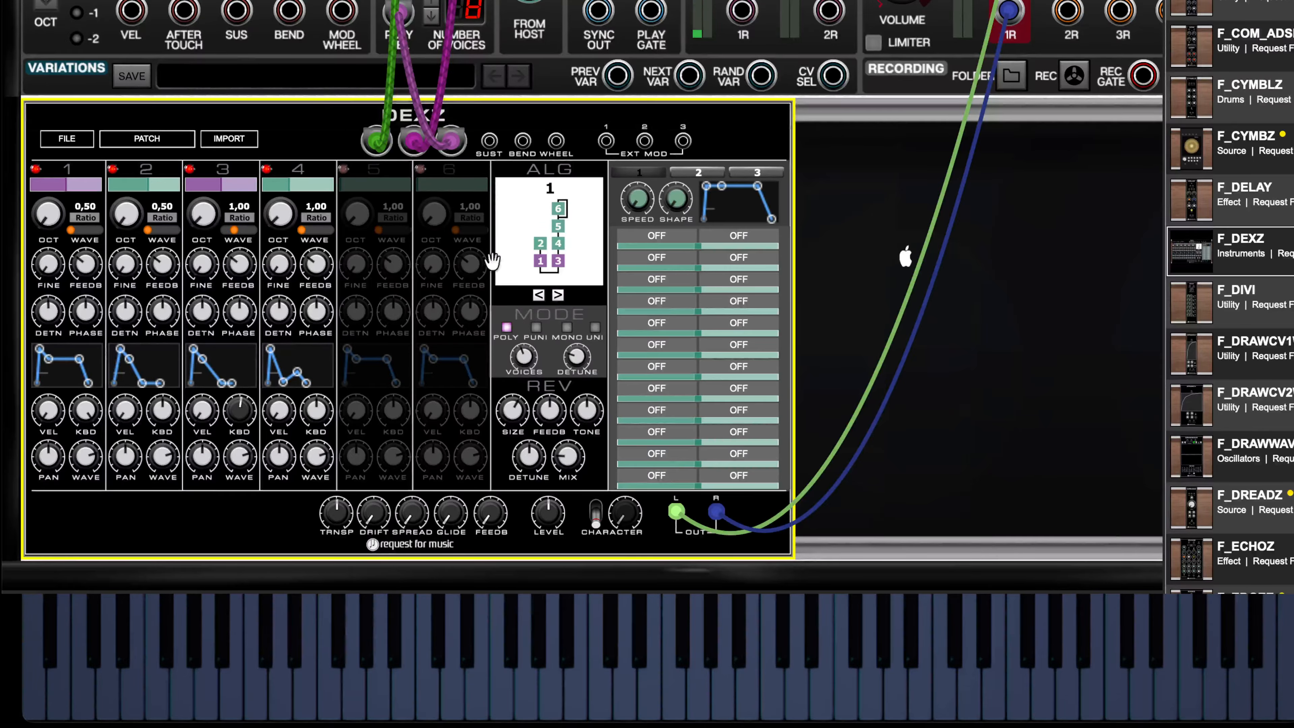
- Switch on operator 5 at full level and shape its envelope as a fast decay to a zero sustain
{"action": "left_click", "coordinate": [344, 170]}
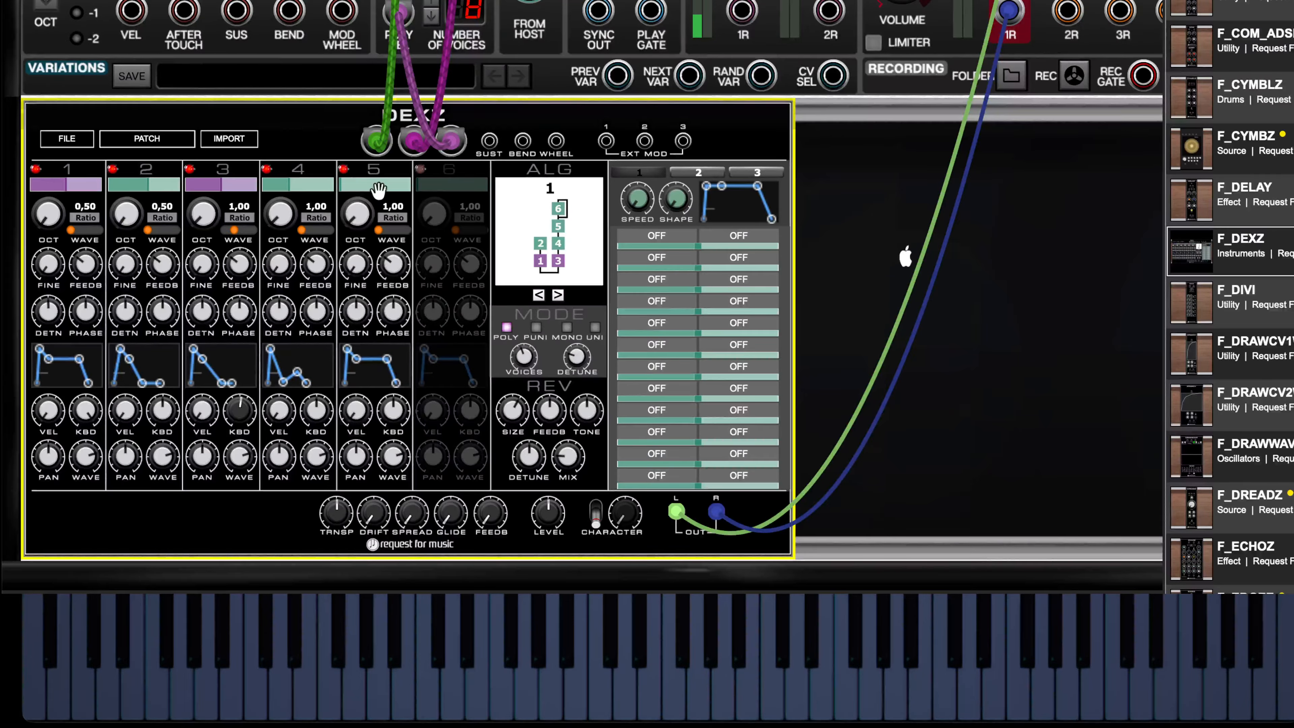
{"action": "mouse_move", "coordinate": [356, 190]}
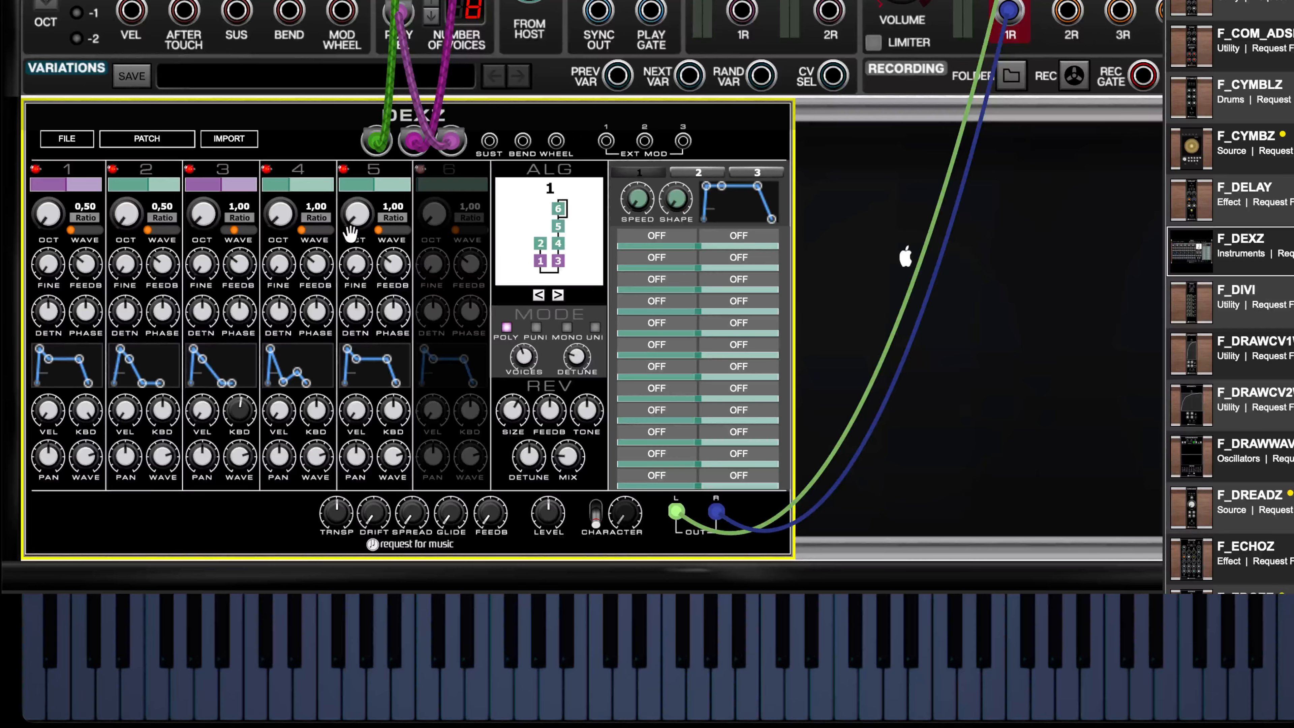
{"action": "mouse_move", "coordinate": [358, 360]}
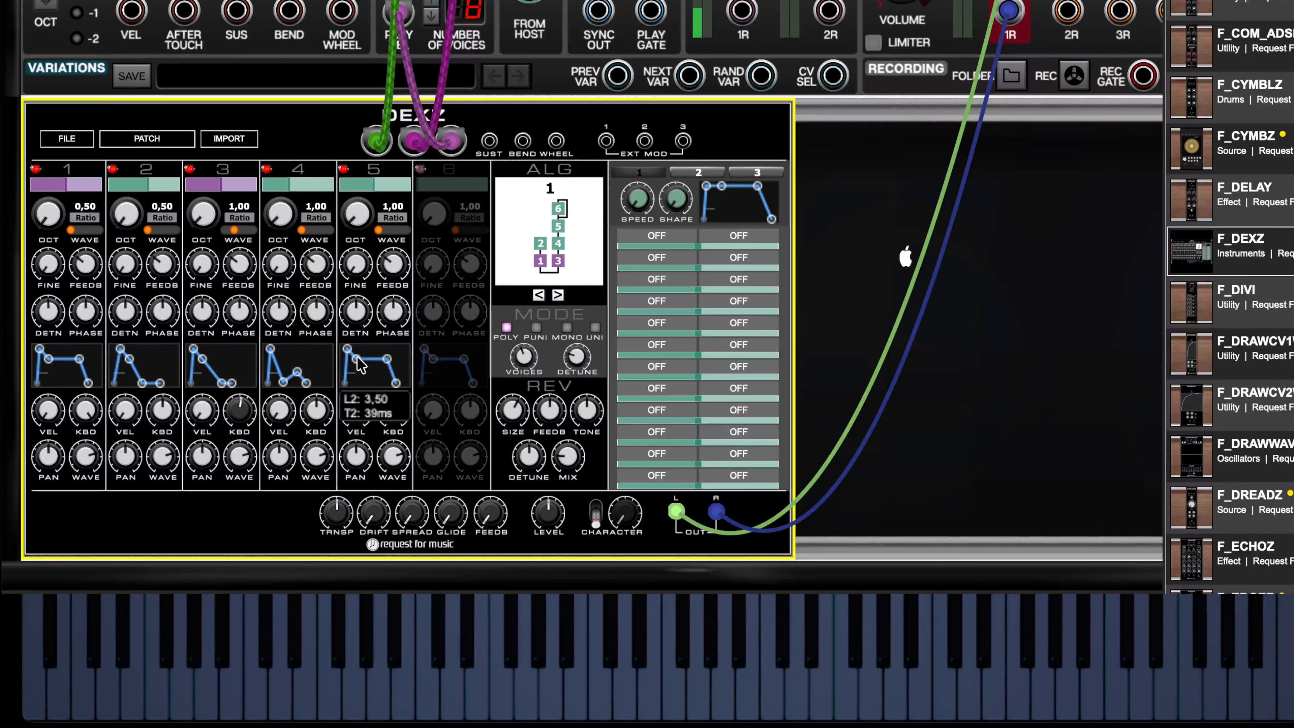
{"action": "left_click_drag", "start_coordinate": [357, 358], "coordinate": [359, 383]}
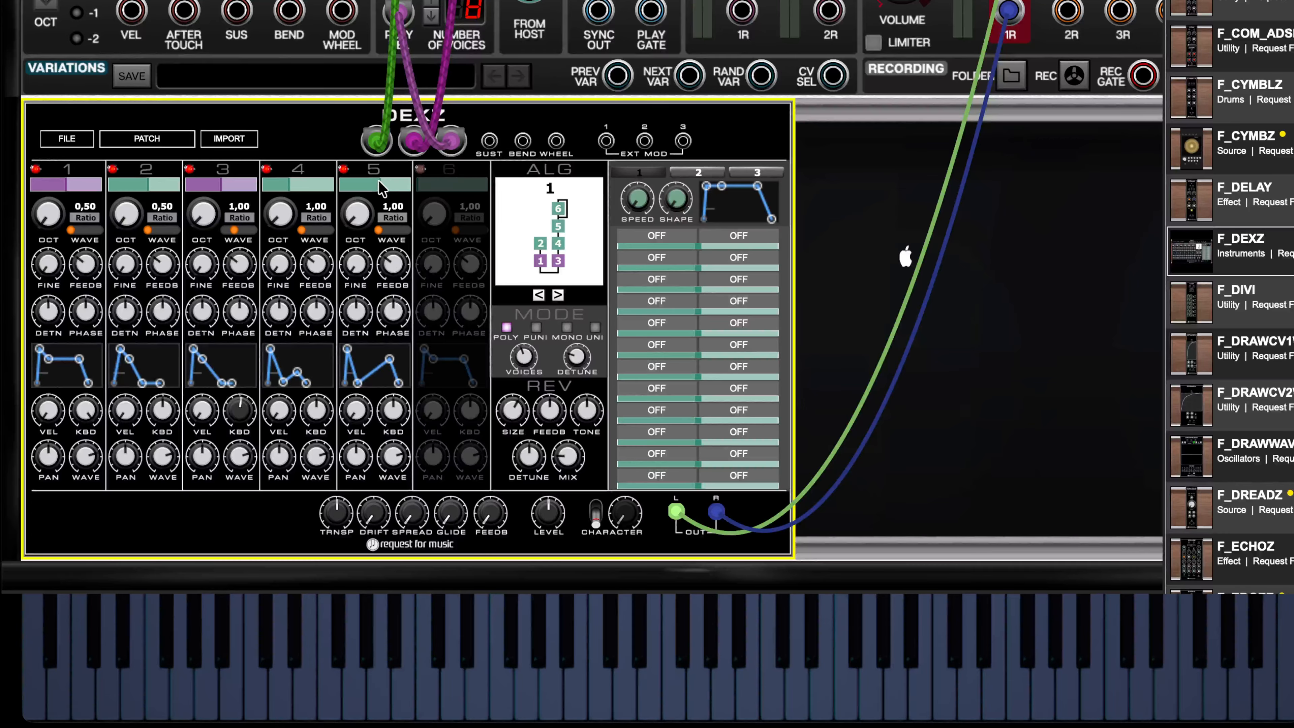
{"action": "left_click_drag", "start_coordinate": [379, 181], "coordinate": [389, 182]}
{"action": "left_click_drag", "start_coordinate": [390, 359], "coordinate": [375, 383]}
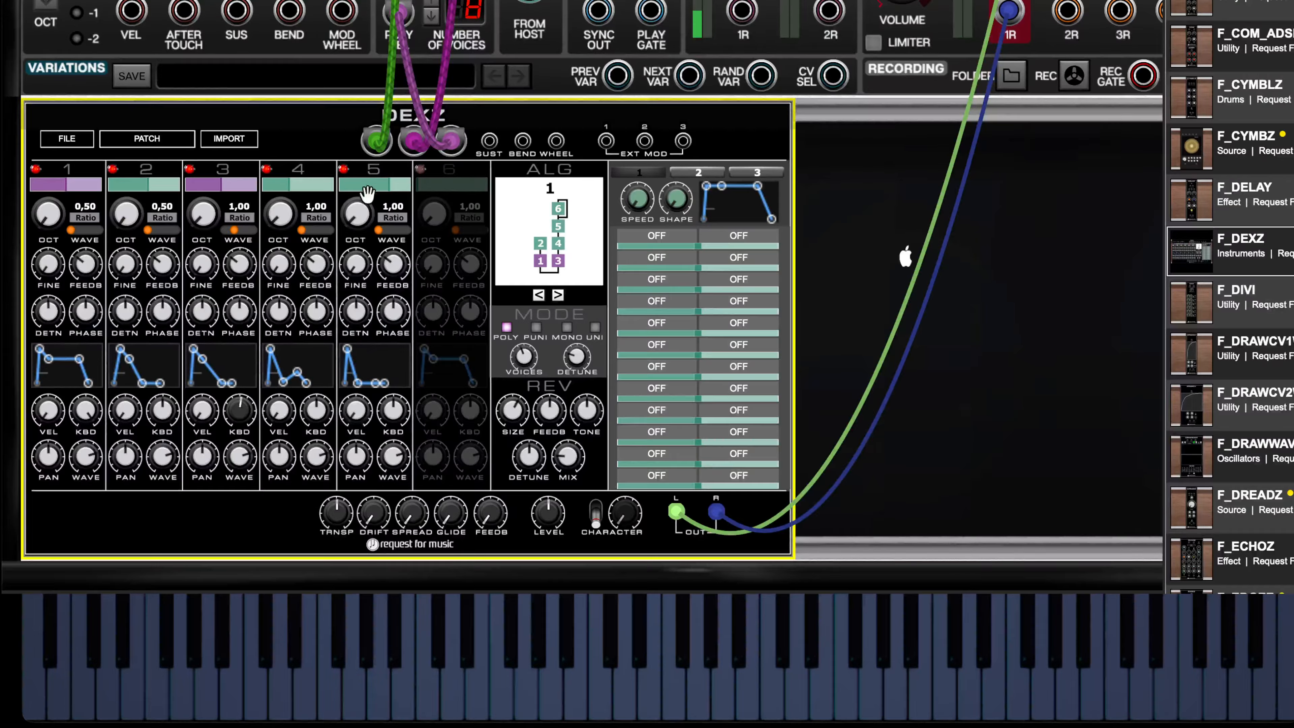
{"action": "left_click", "coordinate": [408, 188]}
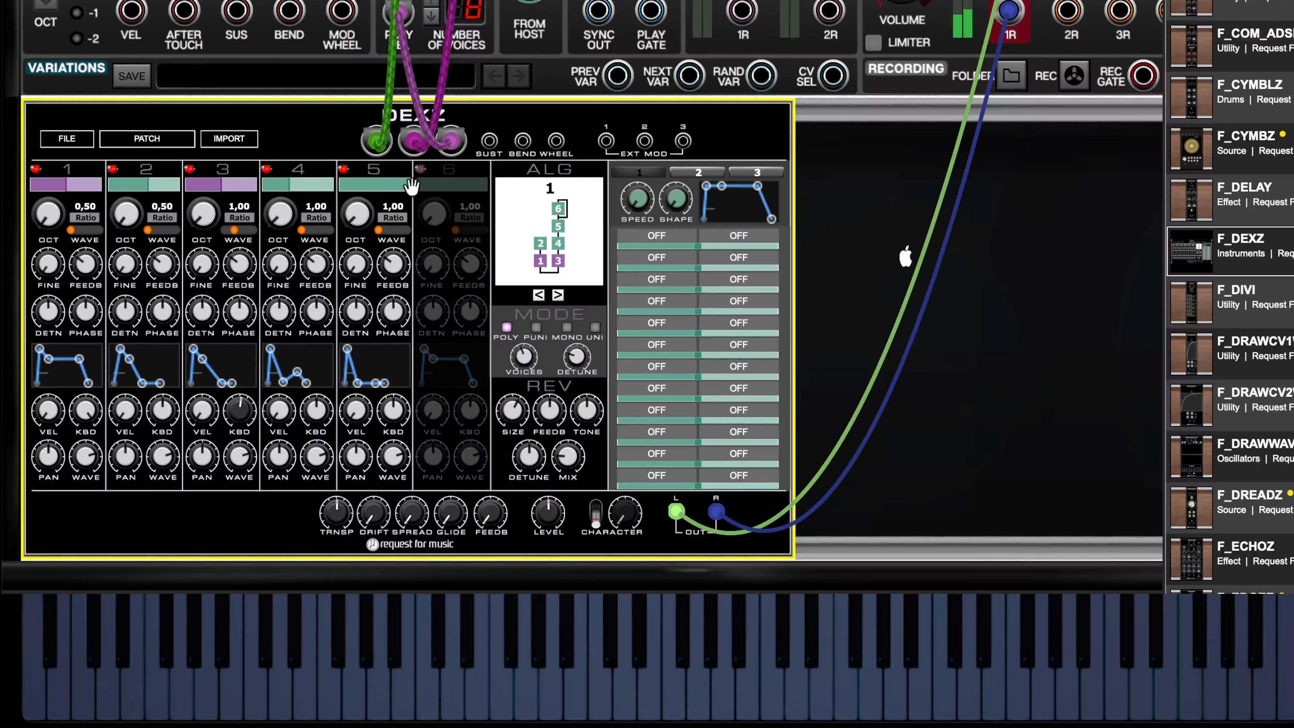
- Give operator 5 negative keyboard level scaling with a raised center note, and set its ratio to 3,00
{"action": "mouse_move", "coordinate": [352, 377]}
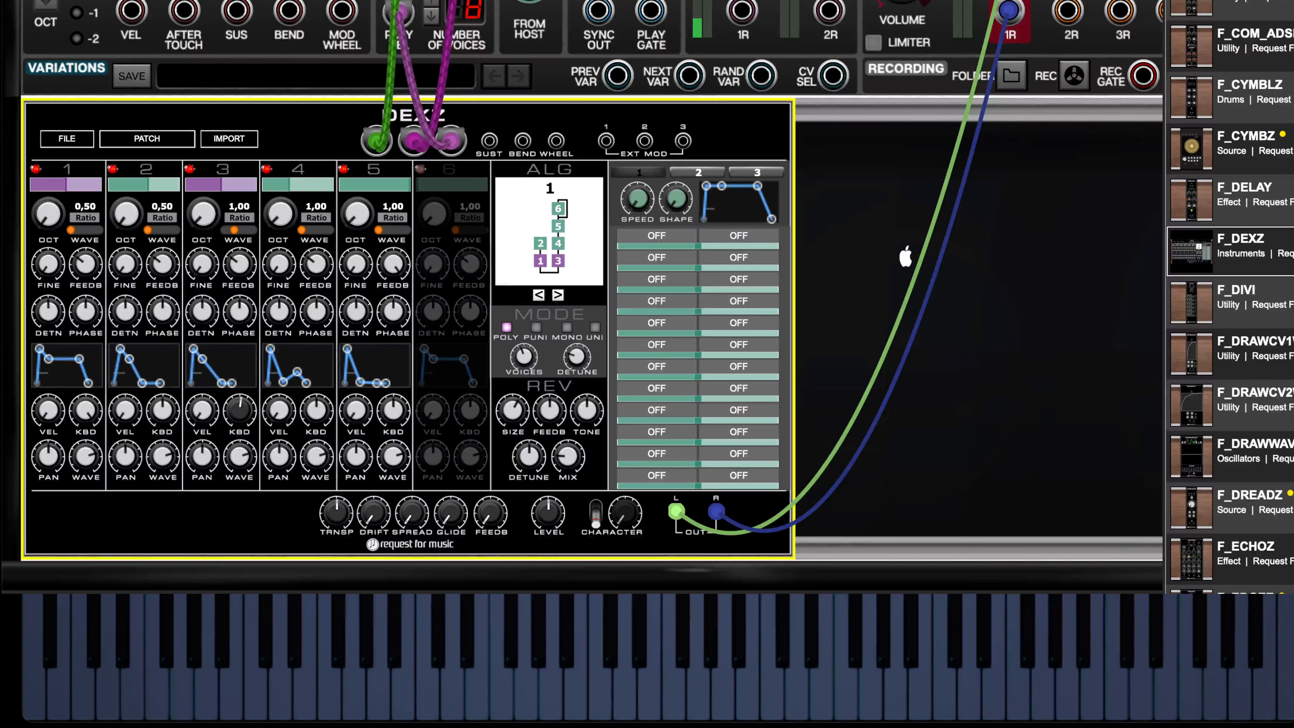
{"action": "mouse_move", "coordinate": [393, 264]}
{"action": "mouse_move", "coordinate": [393, 418]}
{"action": "mouse_move", "coordinate": [412, 512]}
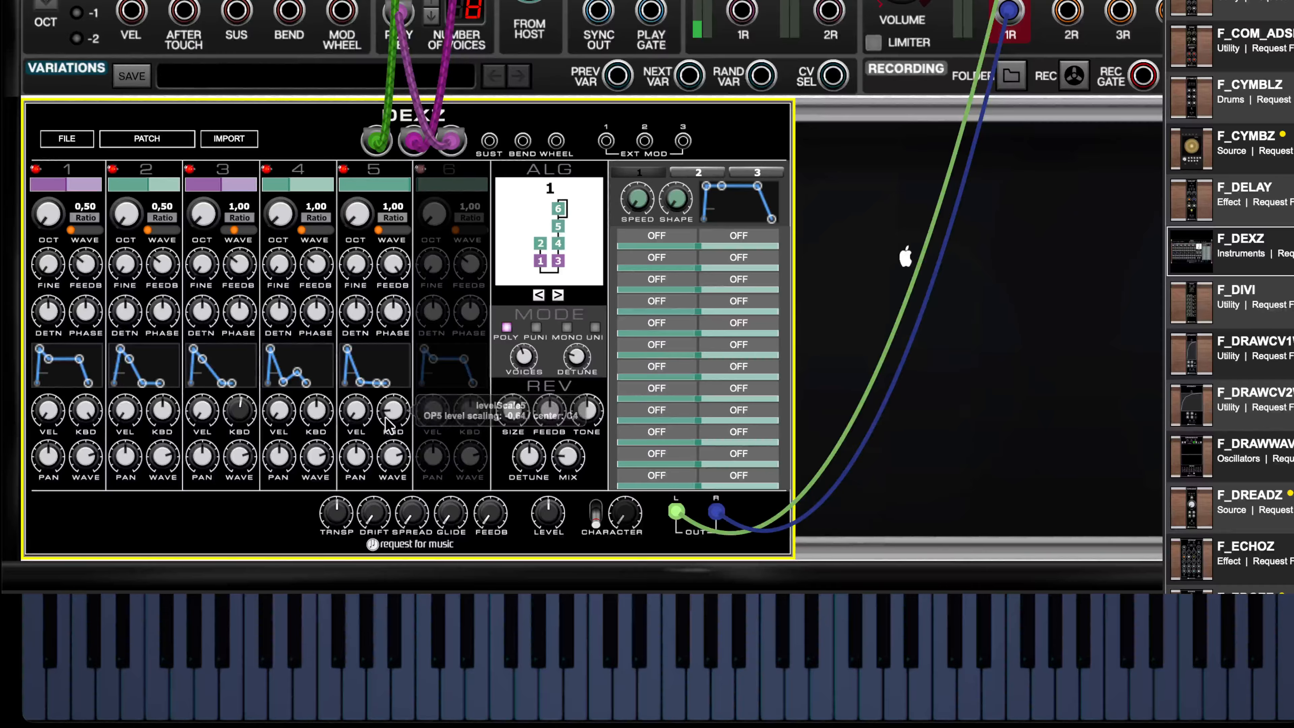
{"action": "left_click_drag", "start_coordinate": [398, 418], "coordinate": [407, 373]}
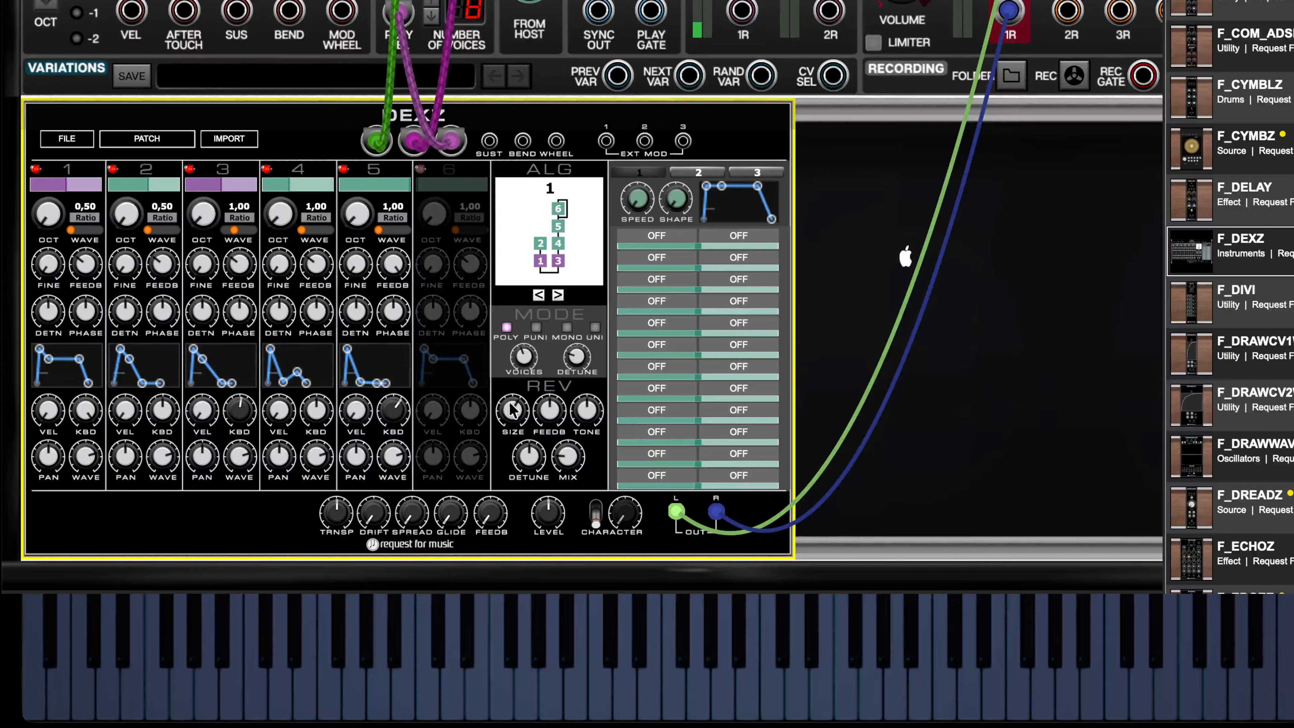
{"action": "mouse_move", "coordinate": [393, 416]}
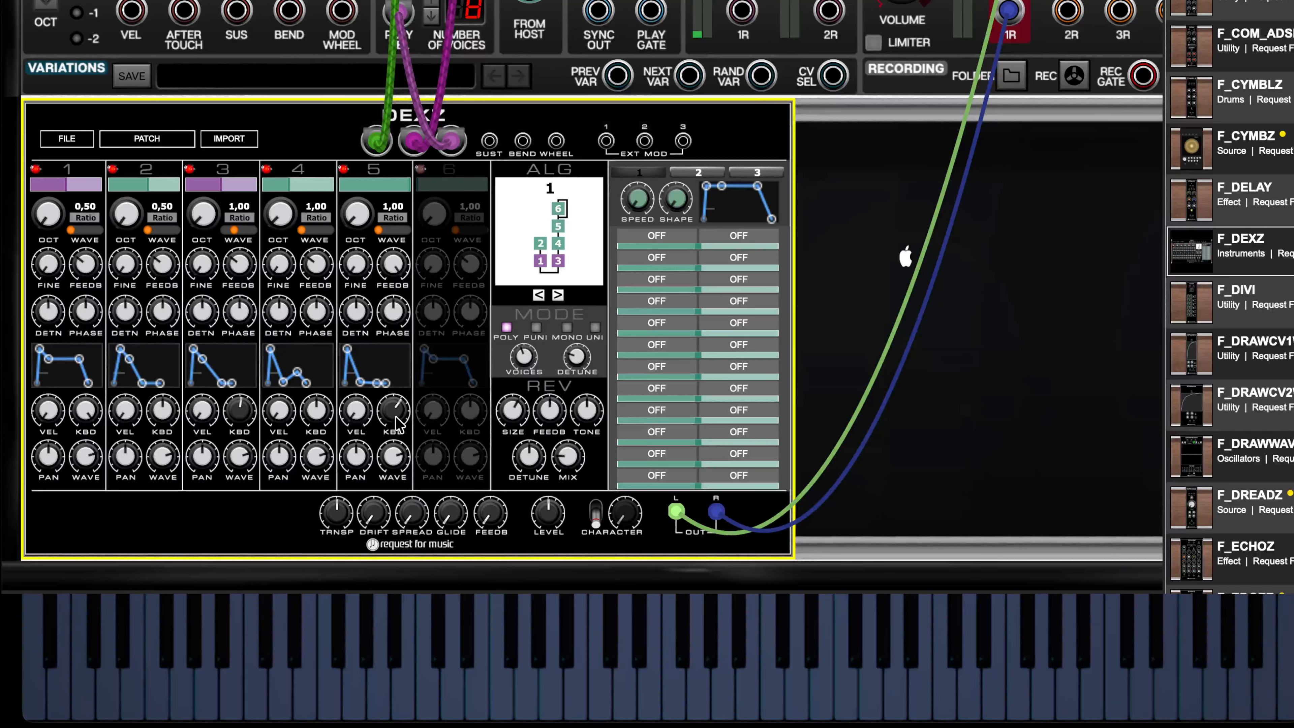
{"action": "left_click_drag", "start_coordinate": [400, 401], "coordinate": [402, 396]}
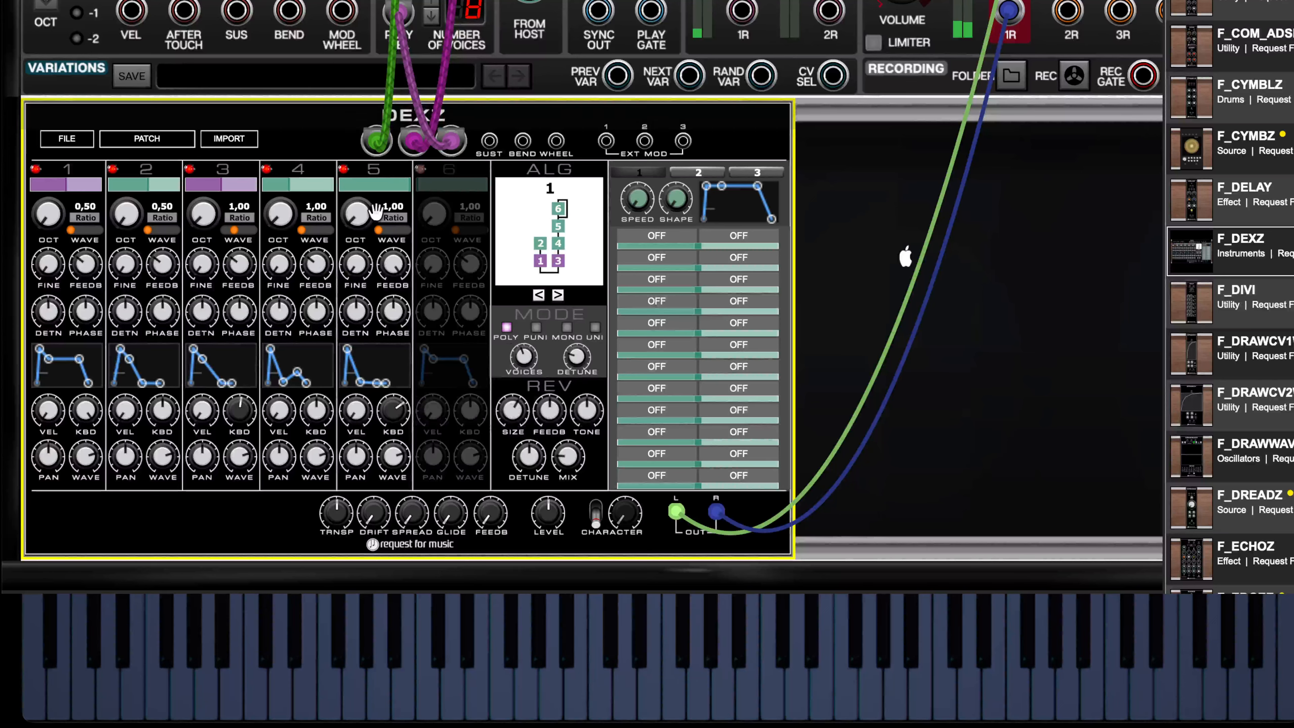
{"action": "left_click_drag", "start_coordinate": [366, 215], "coordinate": [370, 204]}
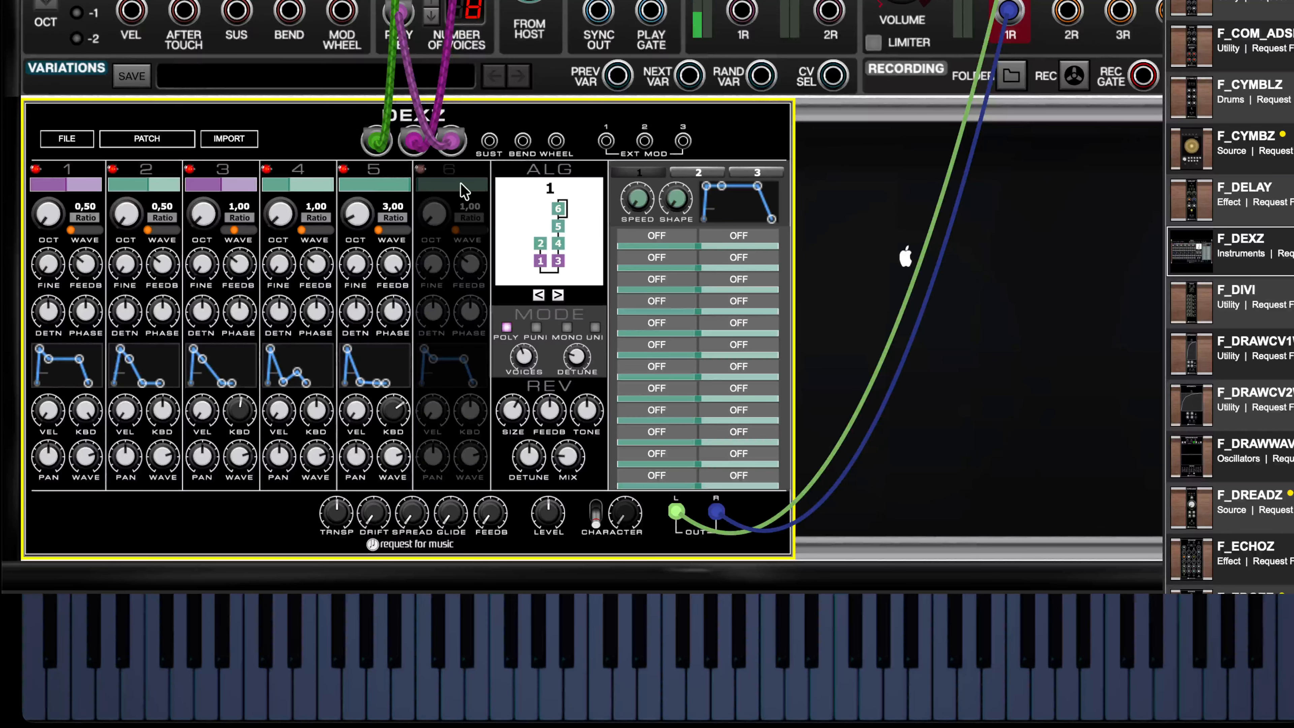
- Switch the patch to algorithm 3 and copy operator 5's settings to operator 6
{"action": "left_click", "coordinate": [580, 236]}
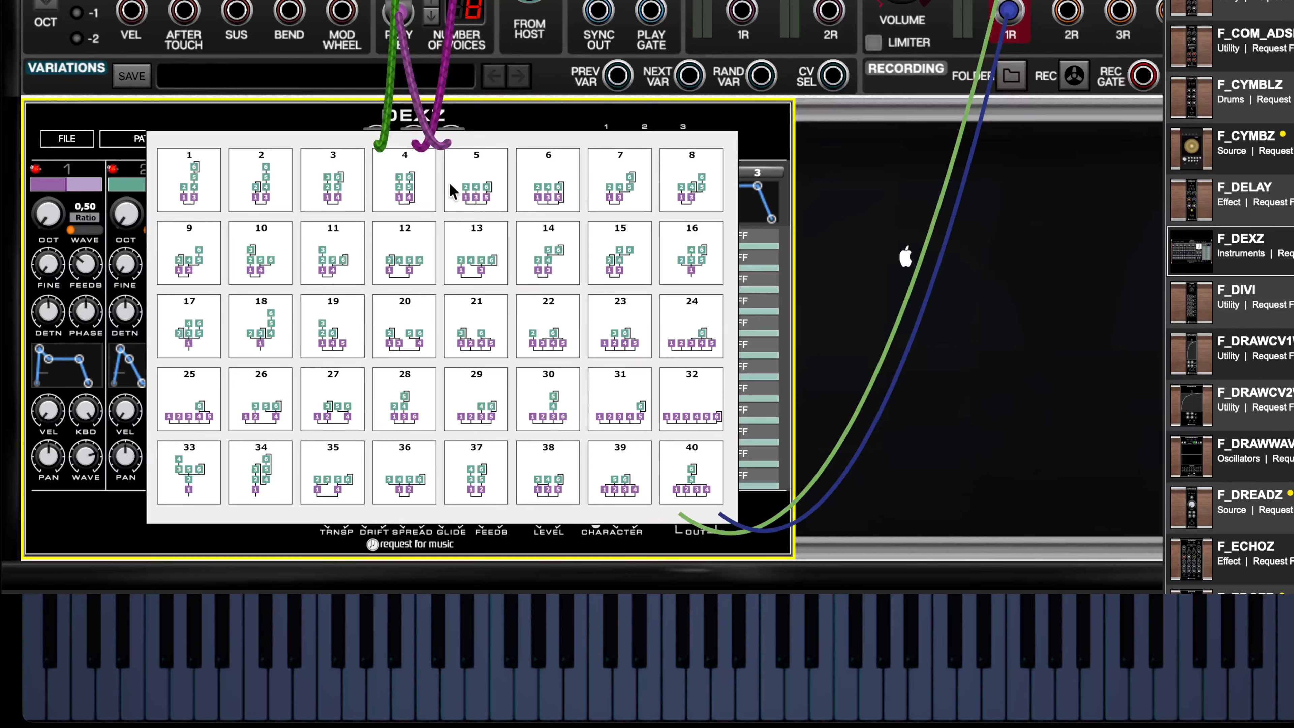
{"action": "left_click", "coordinate": [335, 187]}
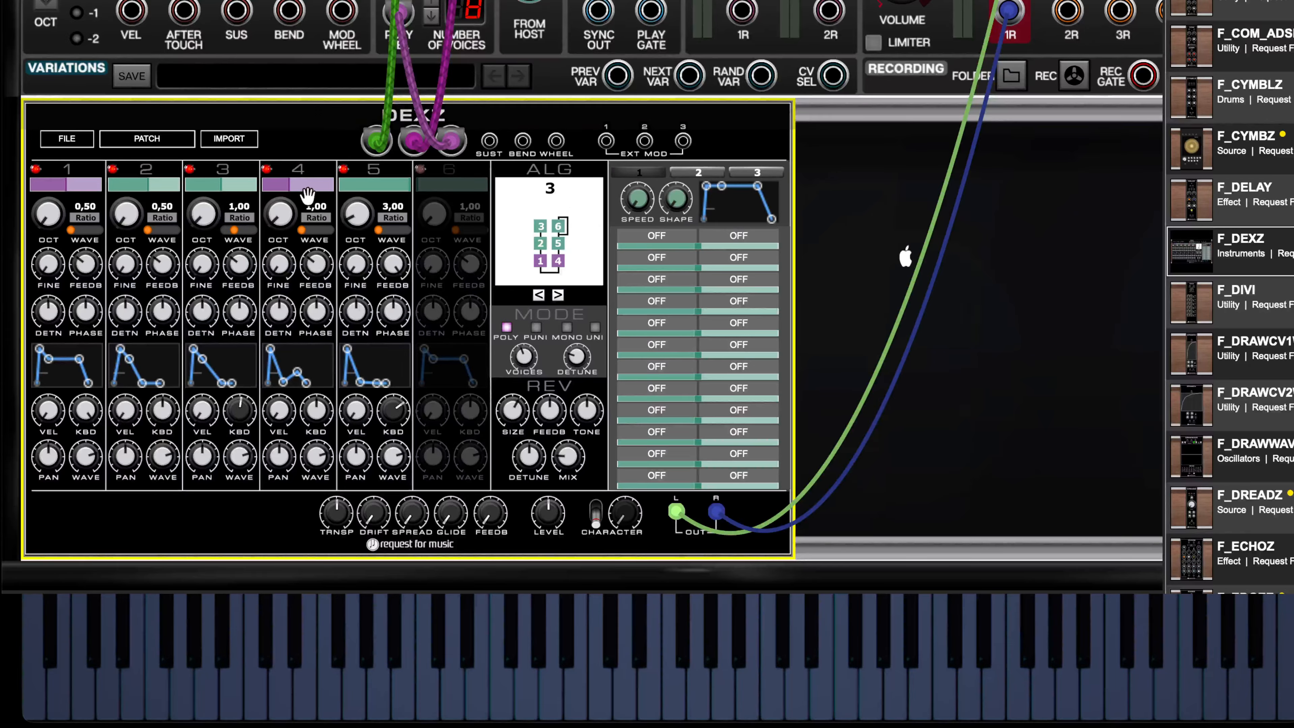
{"action": "left_click", "coordinate": [382, 167]}
{"action": "left_click", "coordinate": [448, 176]}
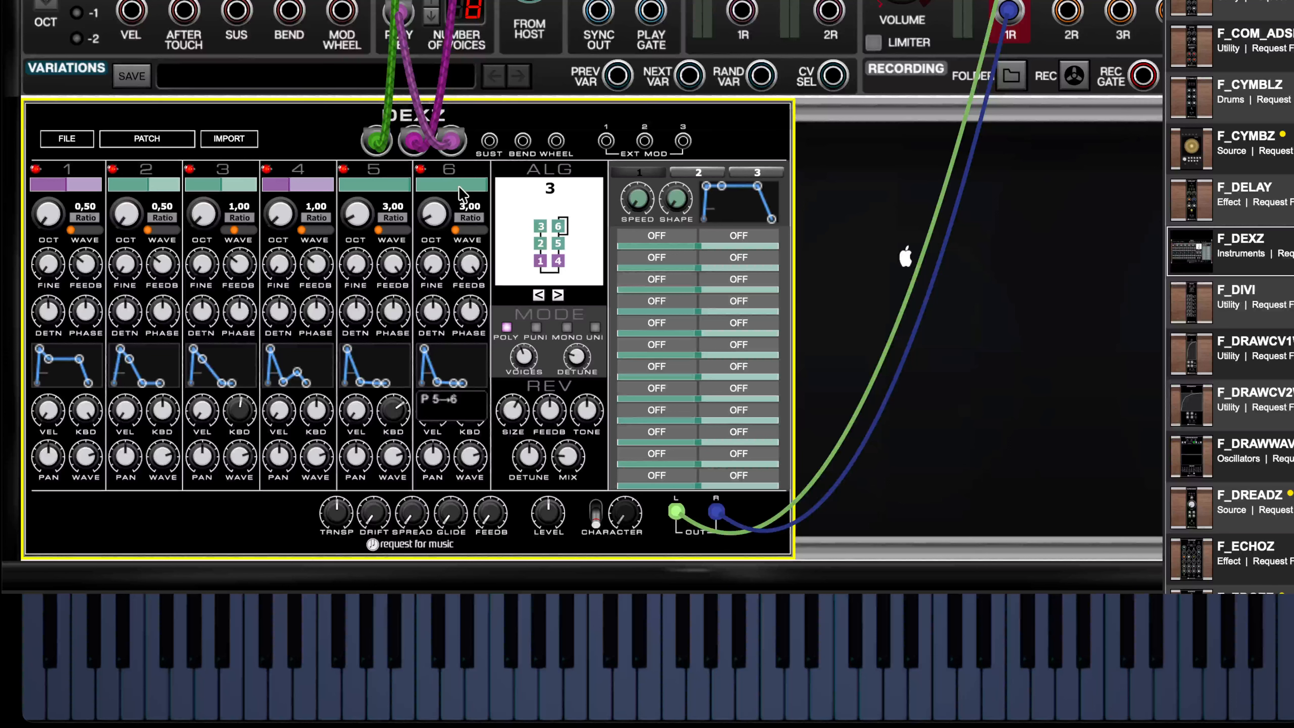
- Copy operator 4's settings to operator 5, and operator 3's settings to operator 4
{"action": "left_click", "coordinate": [307, 168]}
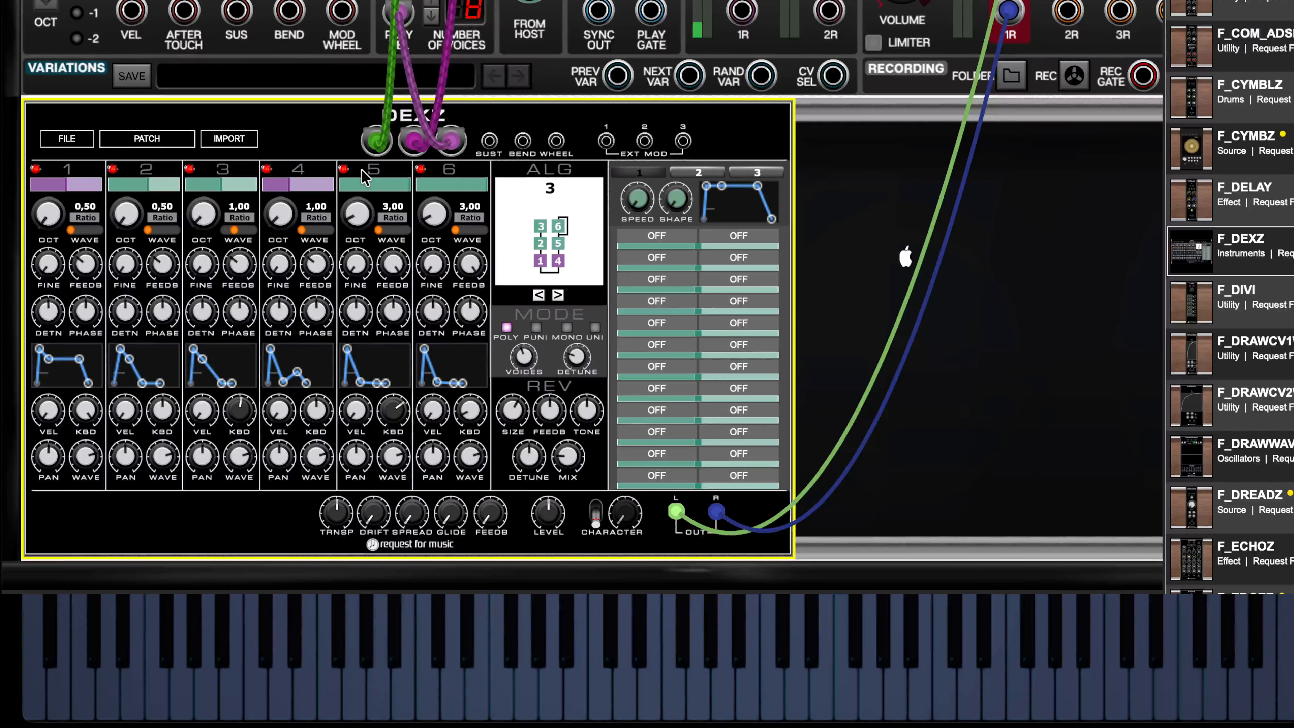
{"action": "left_click", "coordinate": [361, 169]}
{"action": "left_click", "coordinate": [230, 172]}
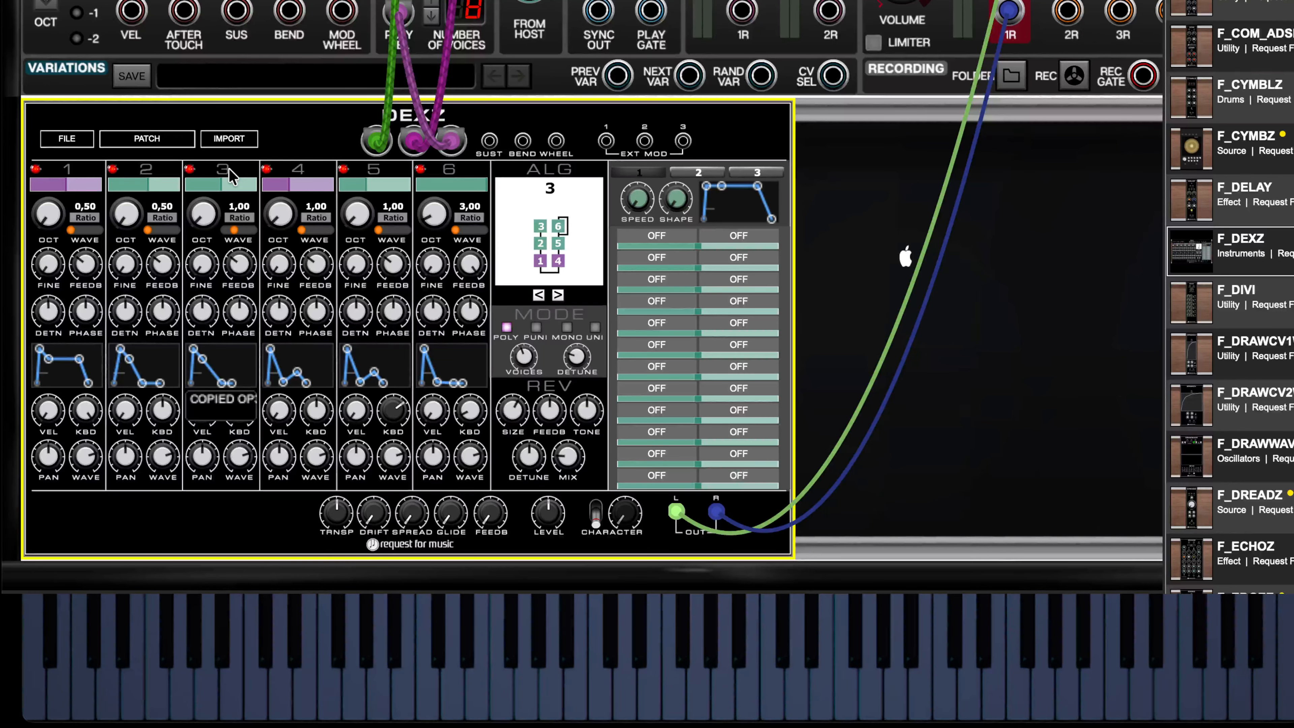
{"action": "left_click", "coordinate": [297, 177]}
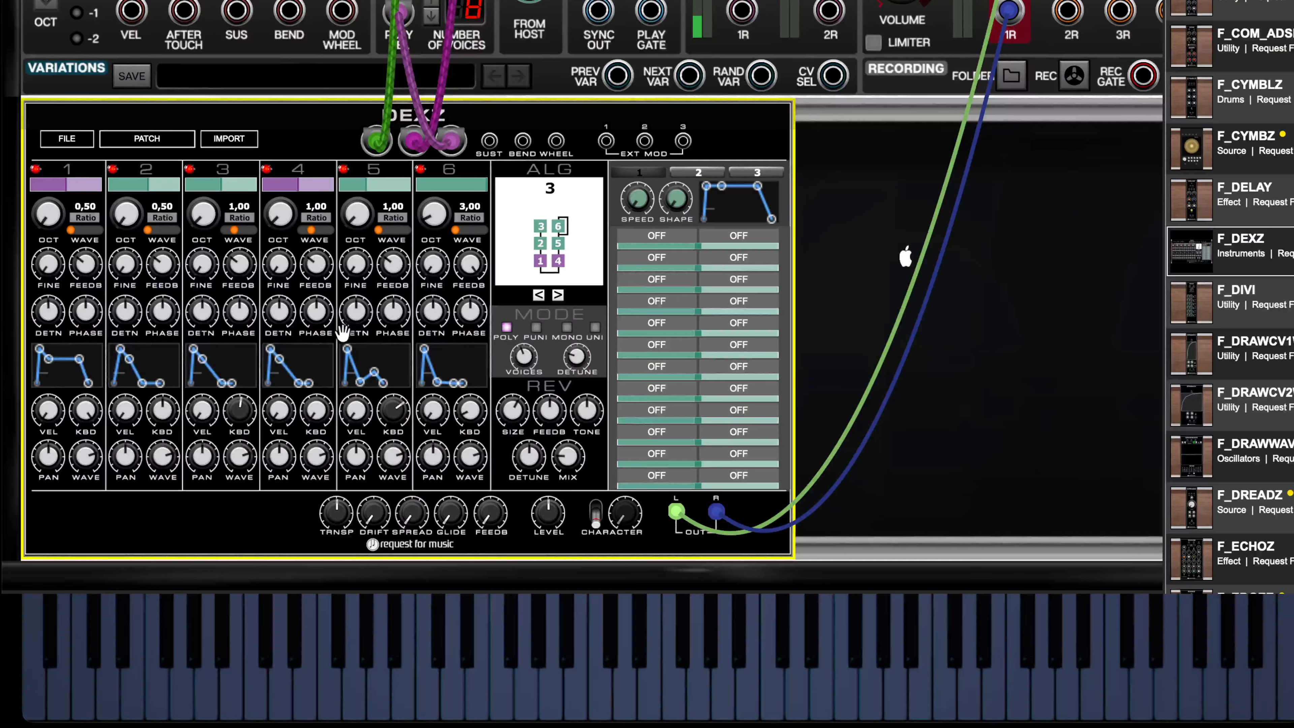
- Switch off operator 3 and set operator 5's keyboard level scaling to -0,68
{"action": "mouse_move", "coordinate": [393, 324]}
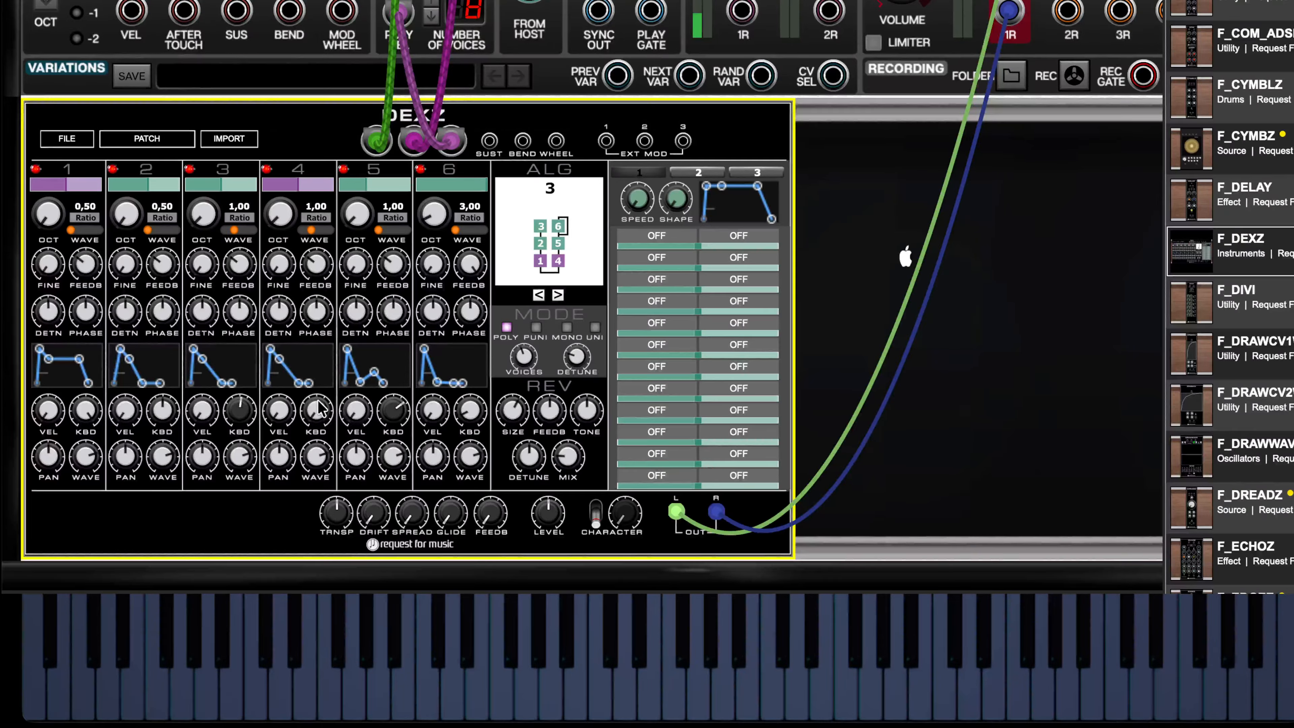
{"action": "left_click", "coordinate": [189, 169]}
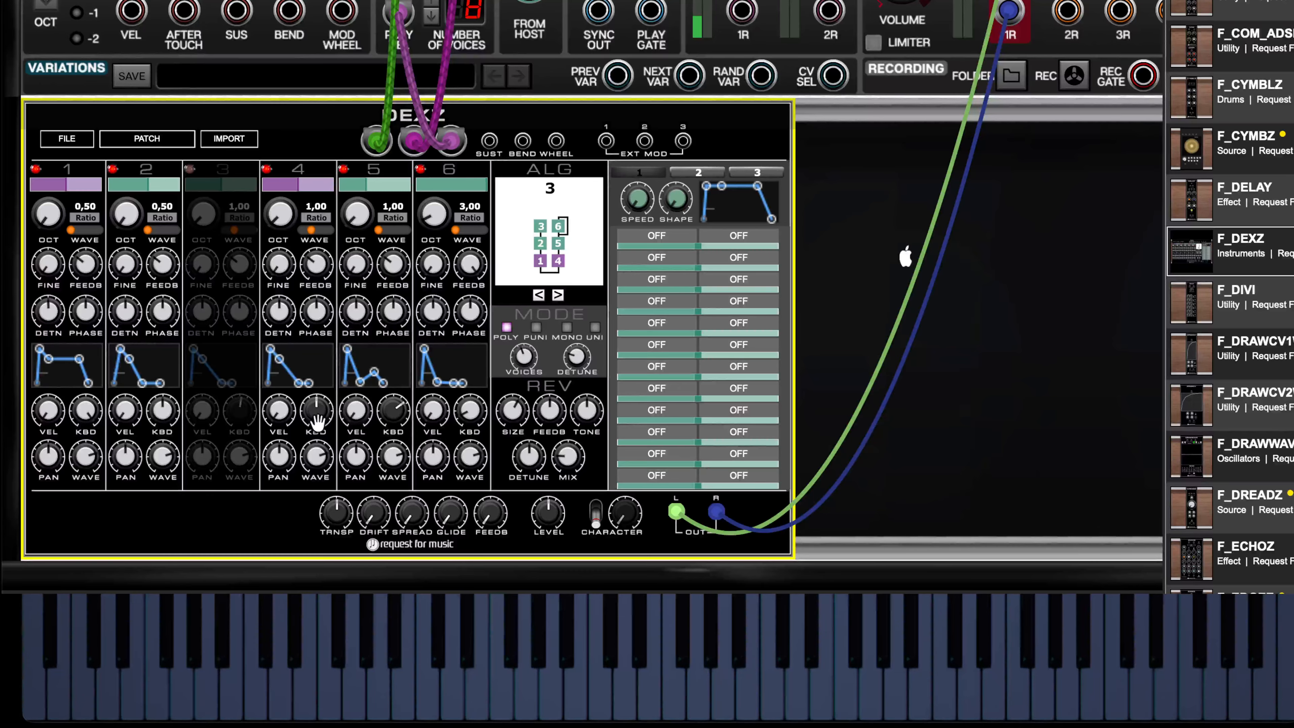
{"action": "mouse_move", "coordinate": [324, 408]}
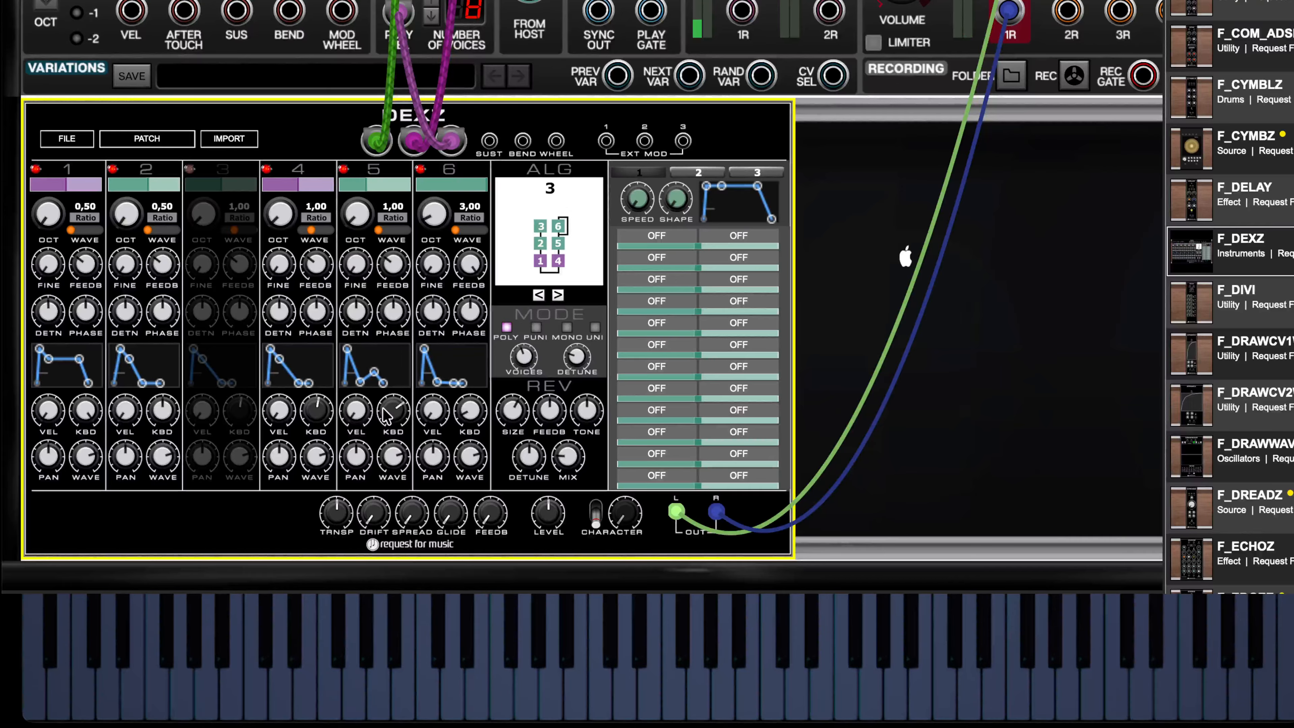
{"action": "mouse_move", "coordinate": [394, 419]}
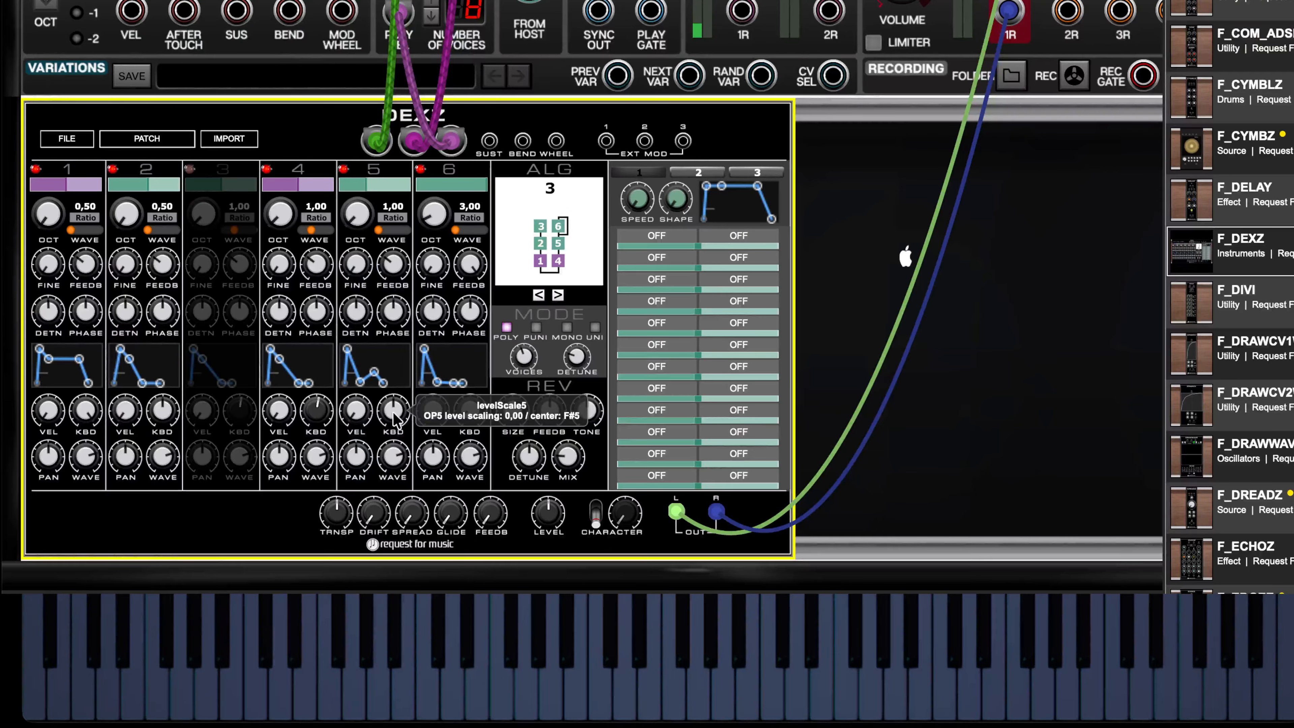
{"action": "left_click_drag", "start_coordinate": [401, 384], "coordinate": [426, 515]}
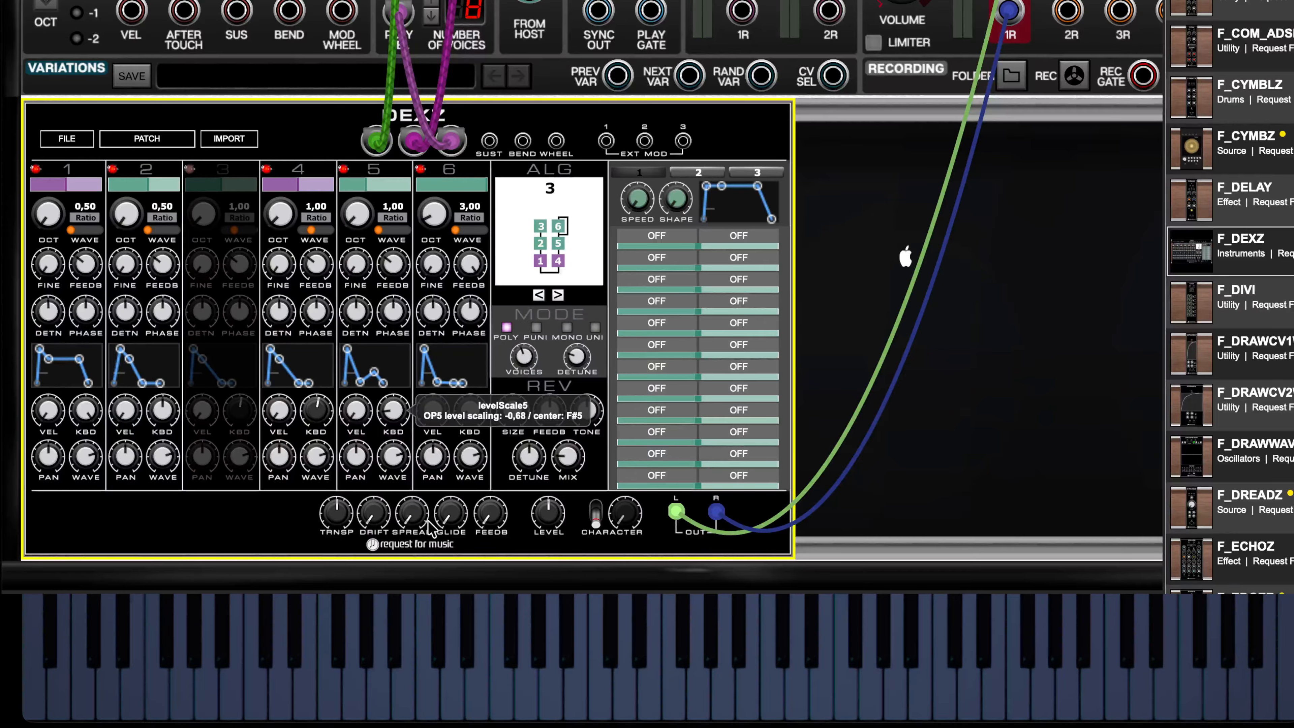
{"action": "left_click", "coordinate": [400, 413]}
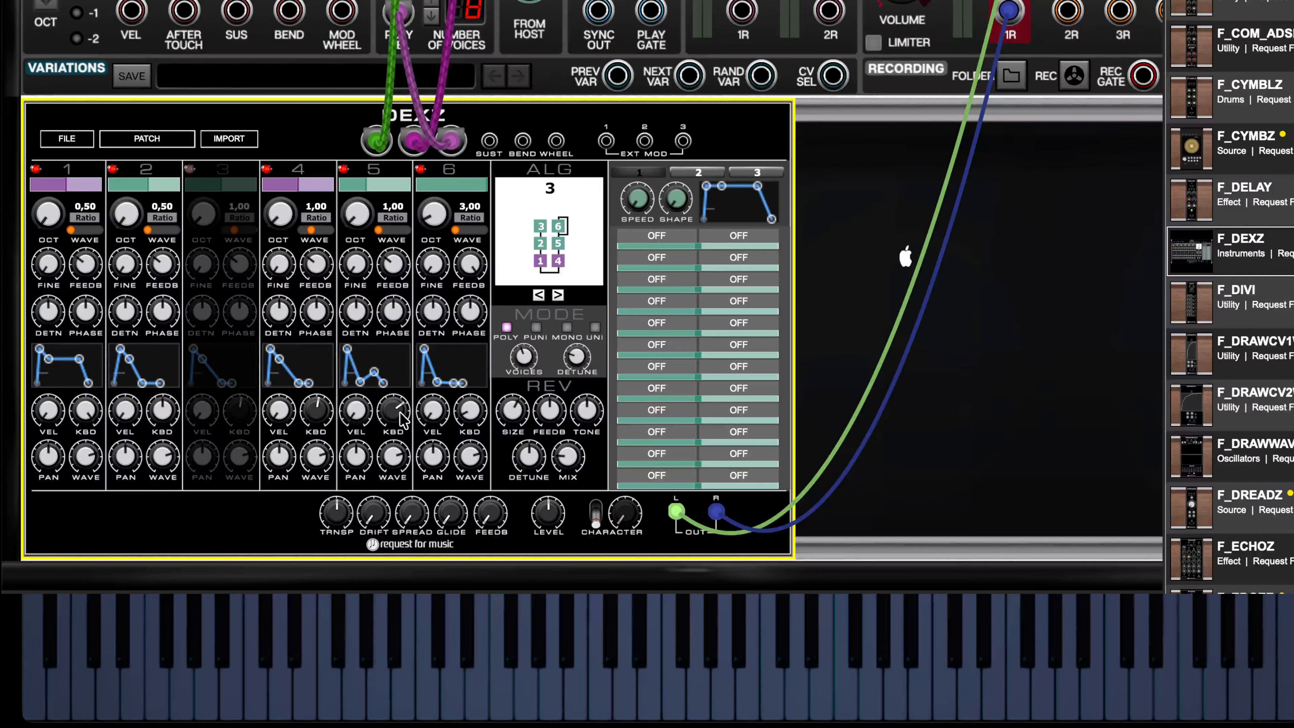
{"action": "mouse_move", "coordinate": [403, 416]}
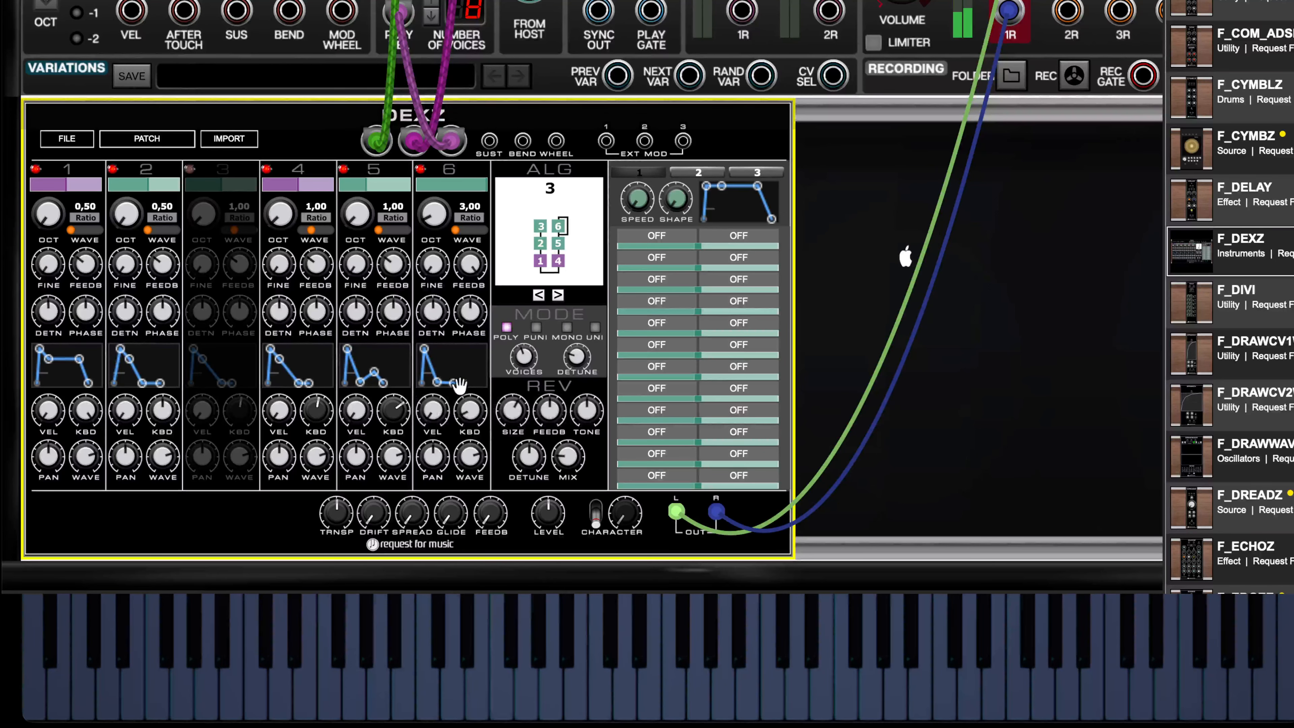
- Switch operator 3 back on and lower its keyboard level scaling center to C3
{"action": "left_click", "coordinate": [189, 169]}
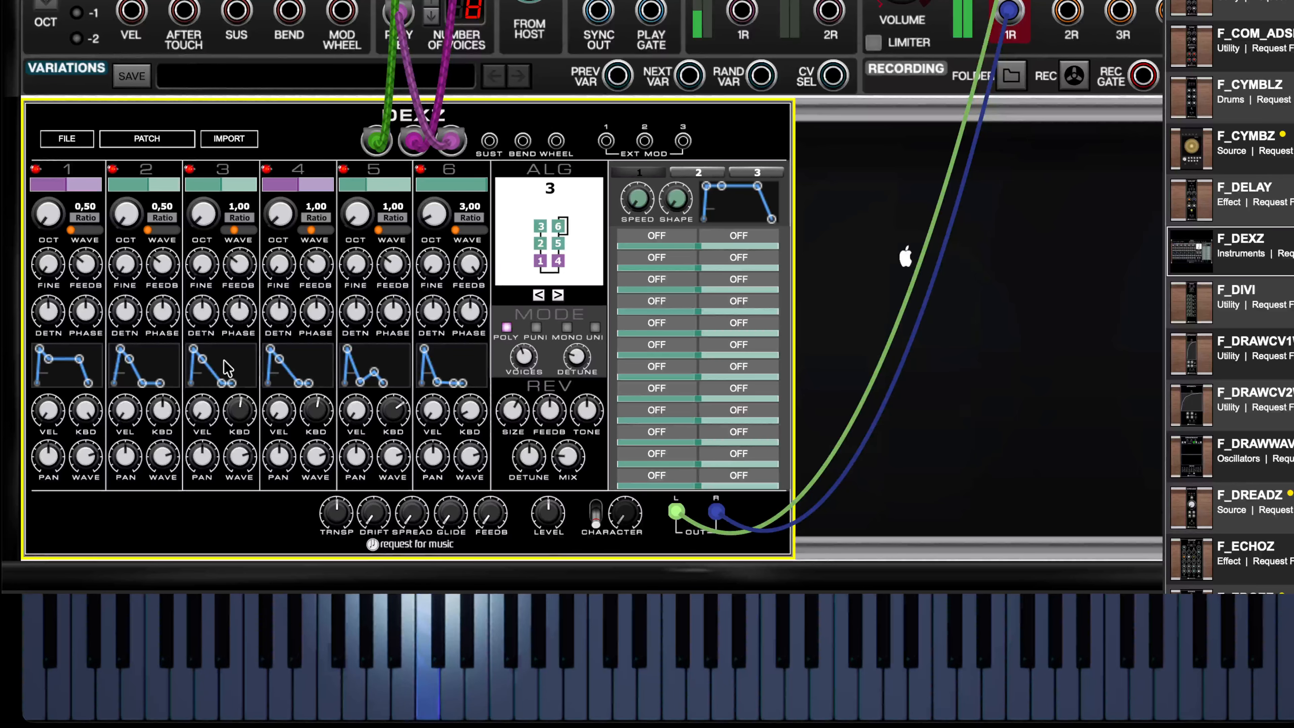
{"action": "mouse_move", "coordinate": [225, 381]}
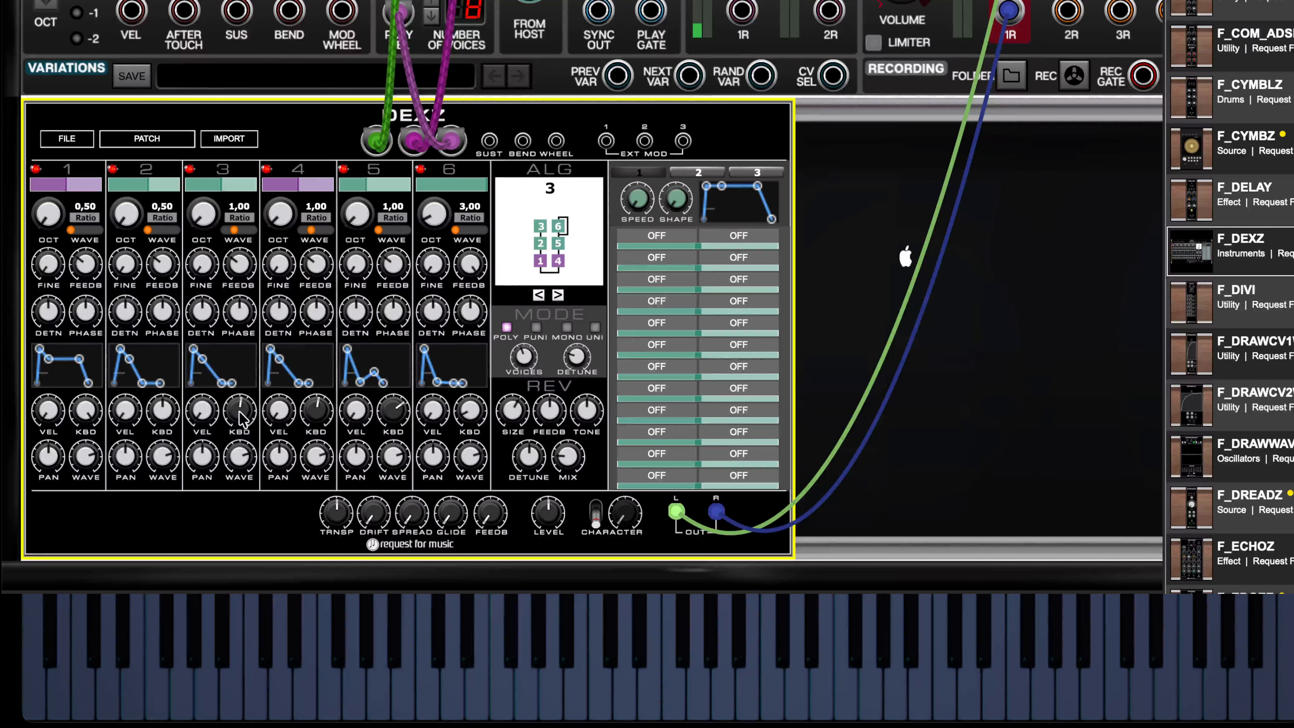
{"action": "left_click", "coordinate": [309, 408]}
{"action": "left_click", "coordinate": [401, 406]}
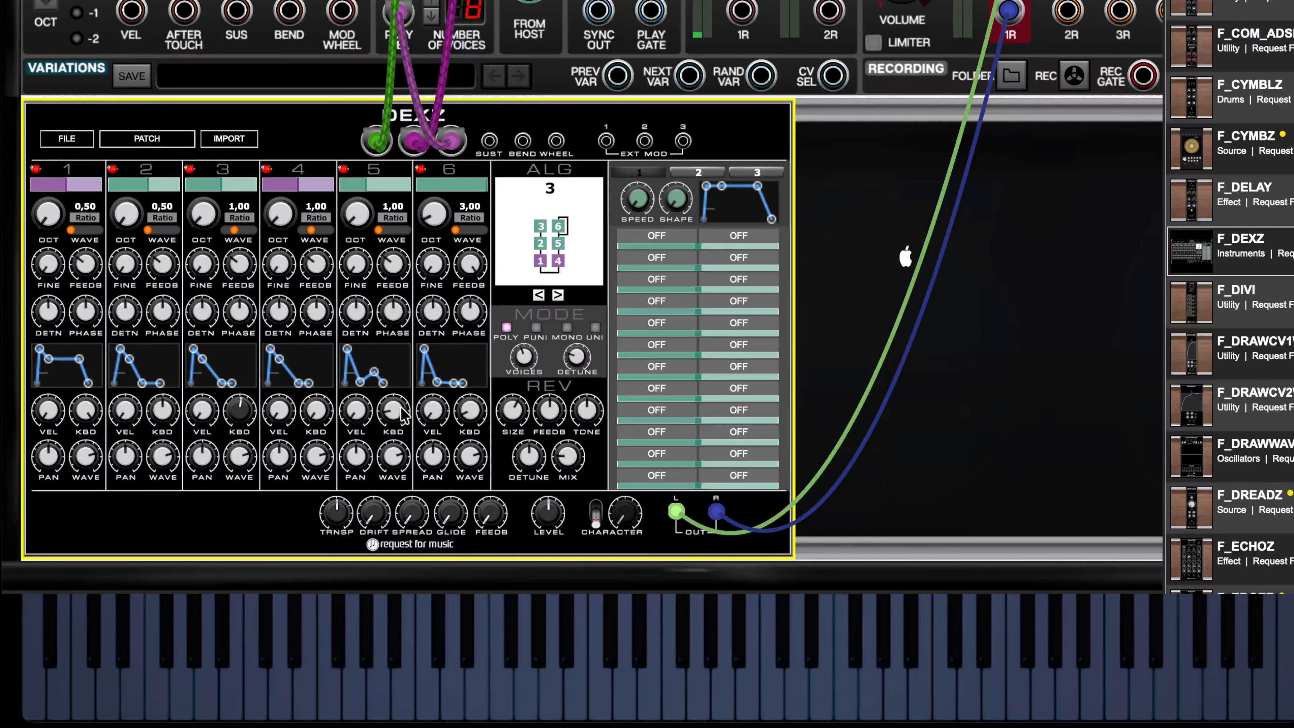
{"action": "left_click", "coordinate": [242, 410]}
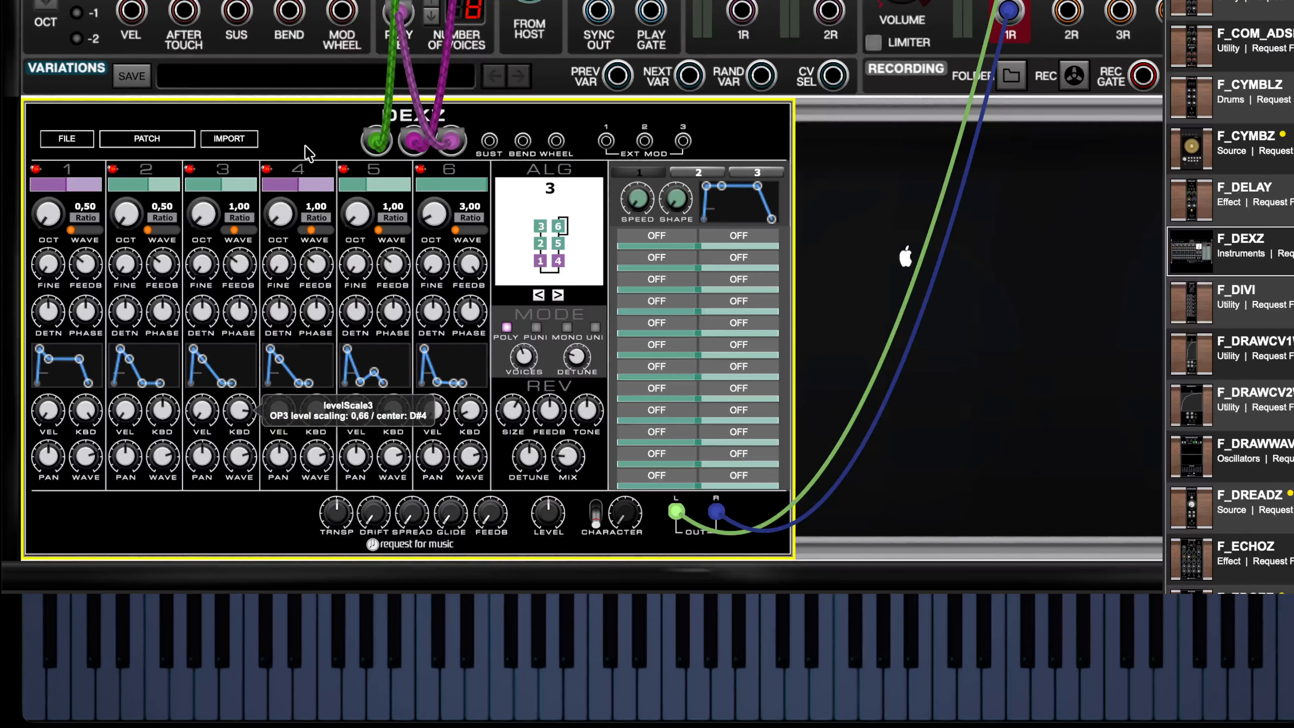
{"action": "left_click", "coordinate": [240, 407]}
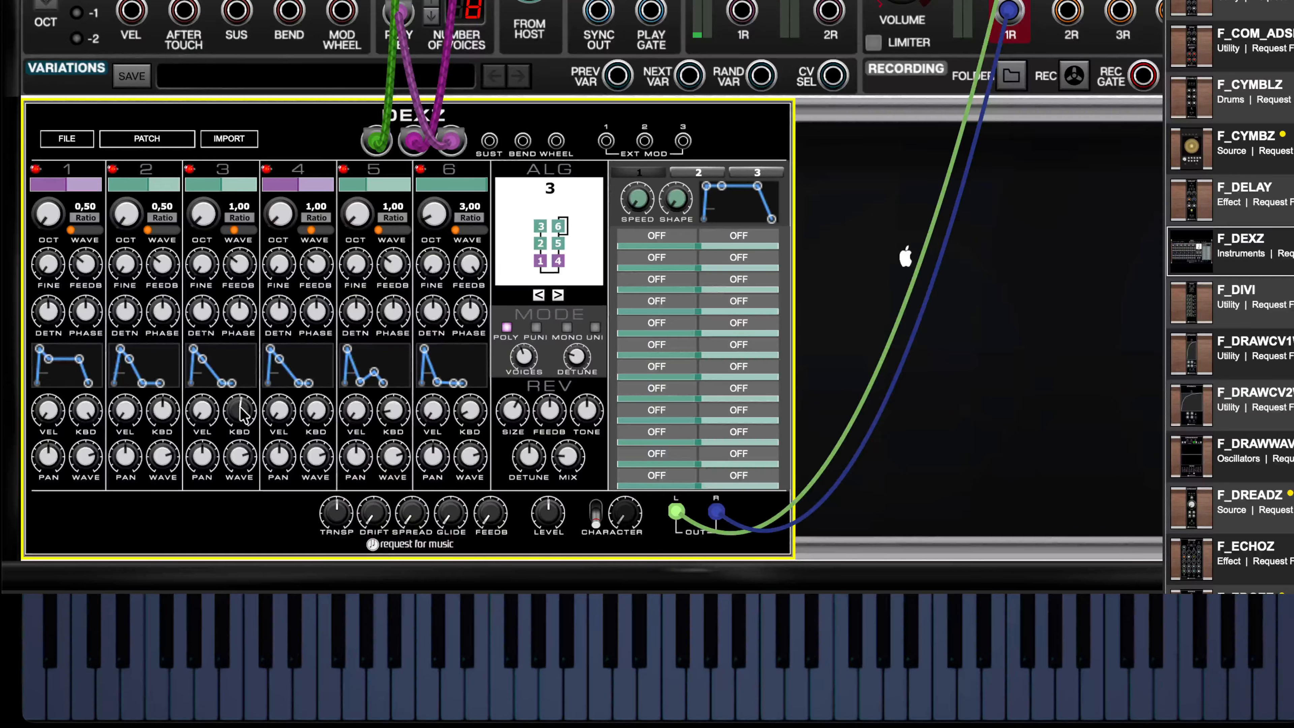
{"action": "left_click_drag", "start_coordinate": [241, 407], "coordinate": [241, 424]}
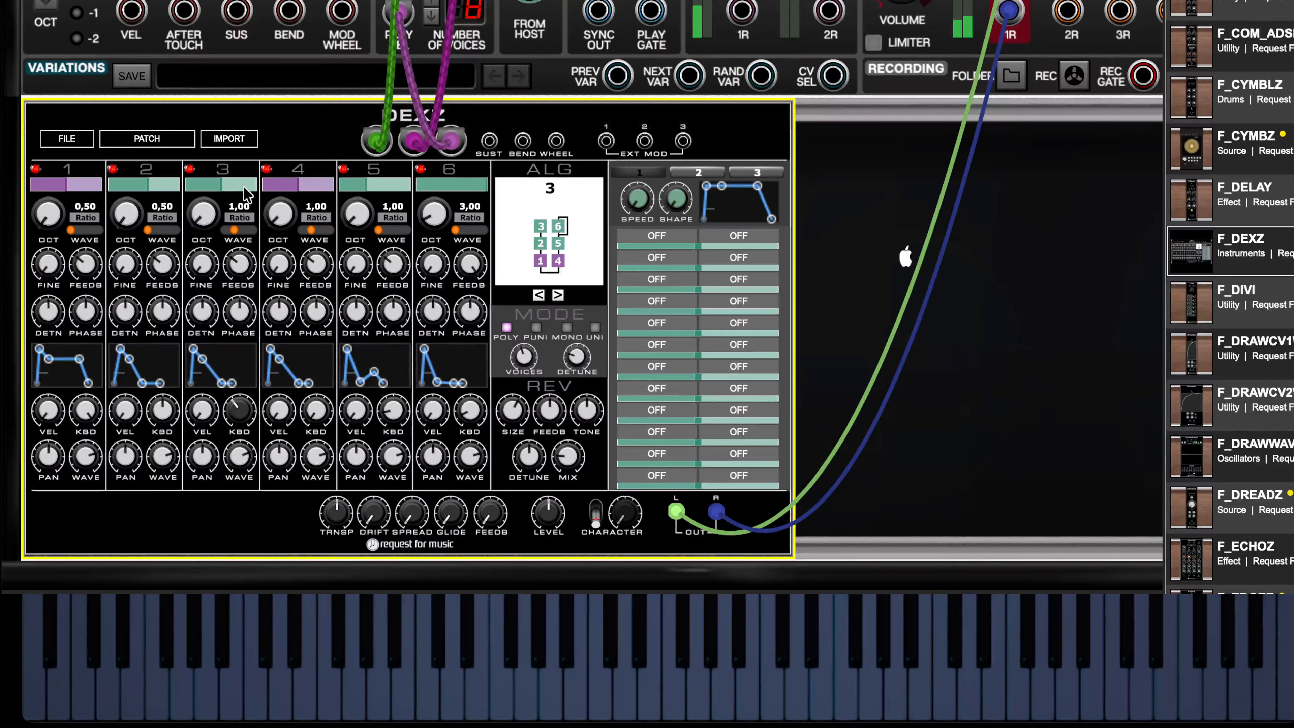
- Lower operator 3's output level to about 0,20
{"action": "mouse_move", "coordinate": [222, 191]}
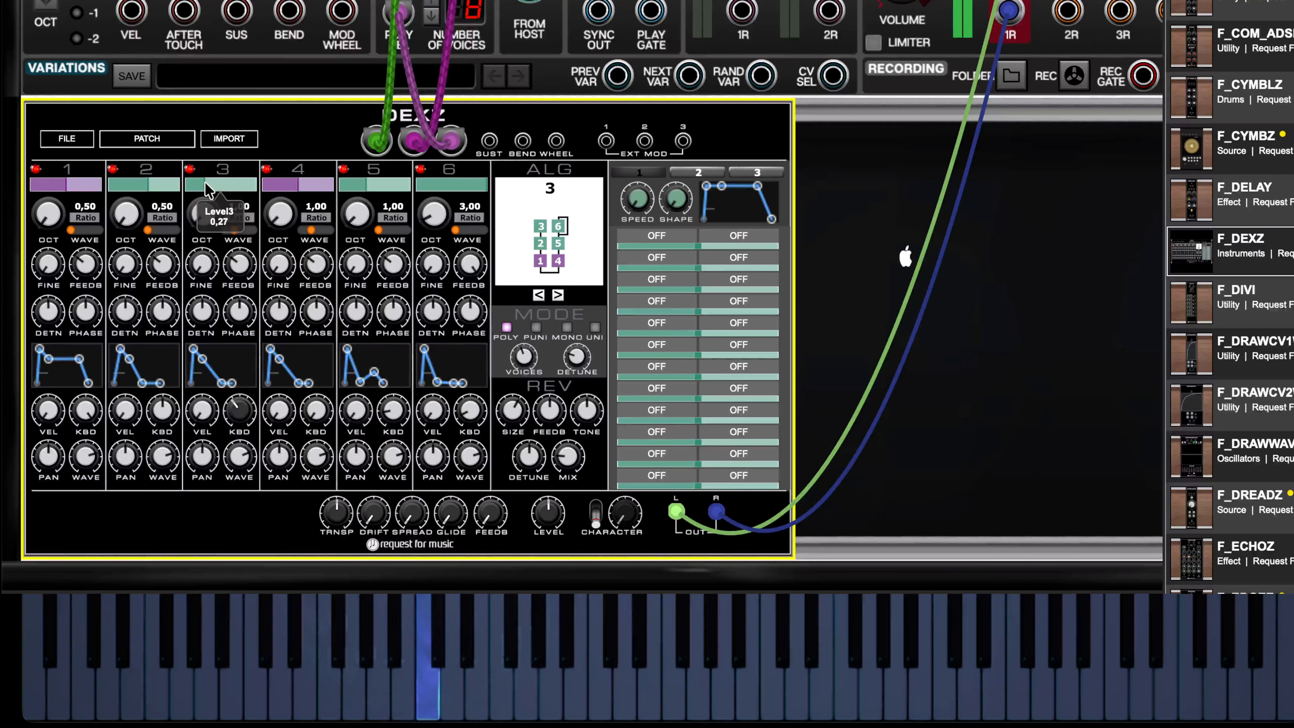
{"action": "left_click_drag", "start_coordinate": [217, 191], "coordinate": [204, 190]}
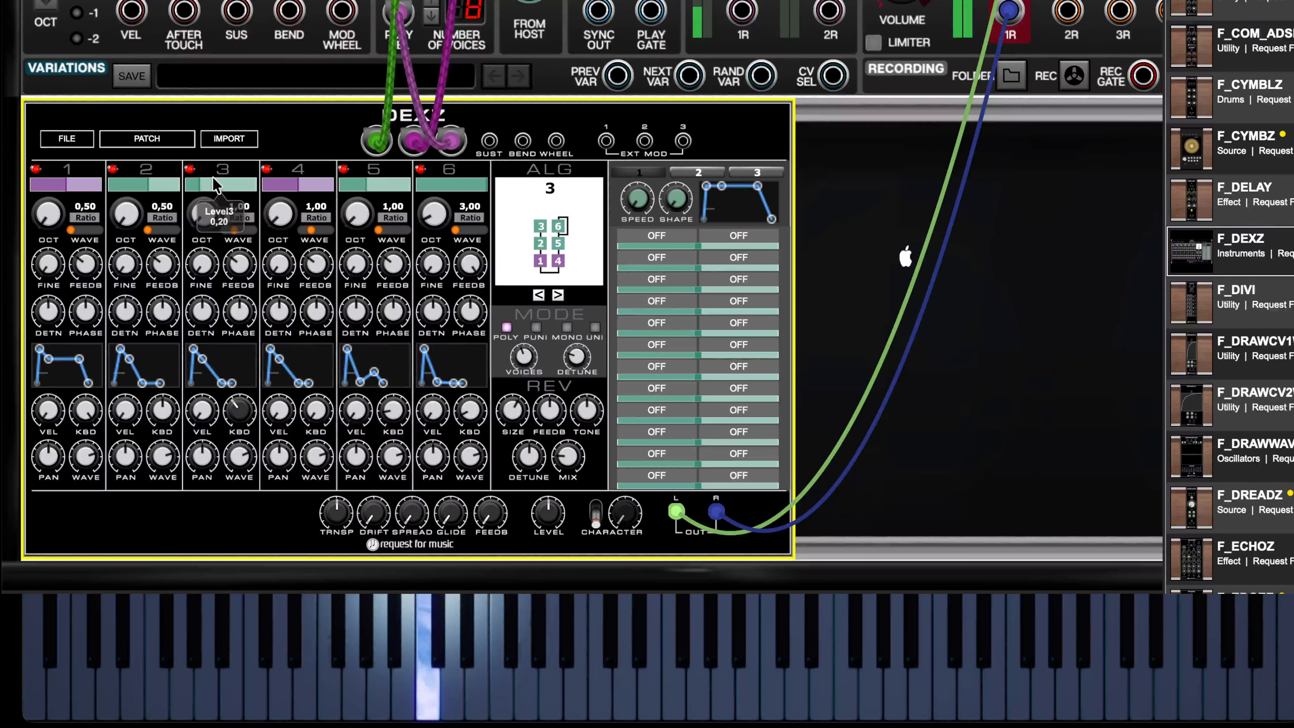
{"action": "mouse_move", "coordinate": [224, 177]}
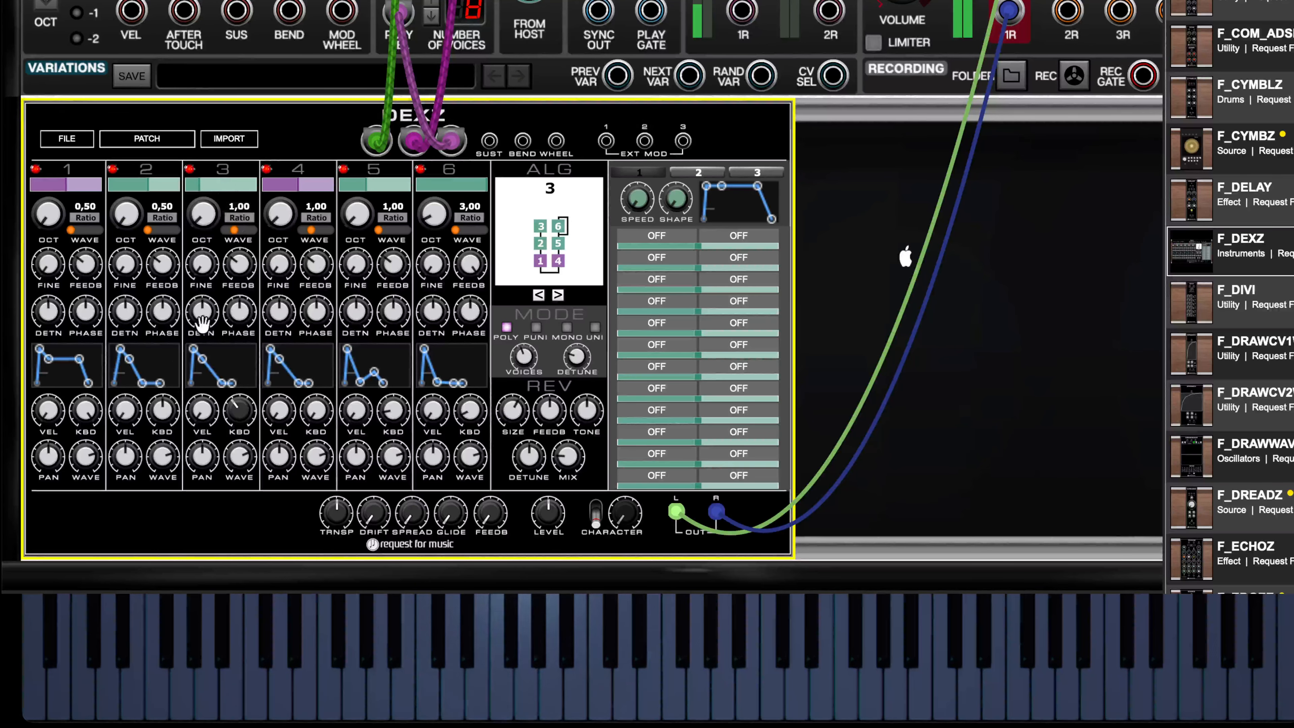
- Raise the sustain point of operator 2's envelope so it decays gradually to a held level
{"action": "left_click_drag", "start_coordinate": [144, 385], "coordinate": [150, 366]}
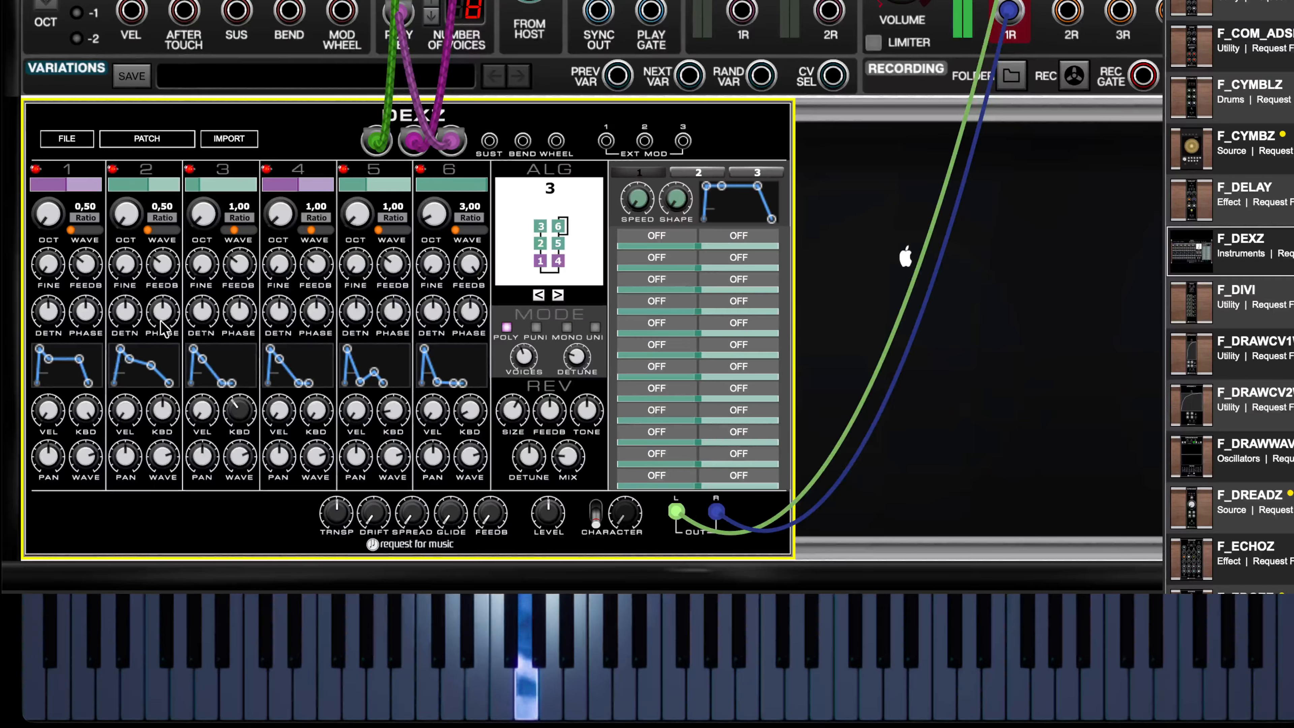
{"action": "mouse_move", "coordinate": [162, 329]}
{"action": "mouse_move", "coordinate": [187, 363]}
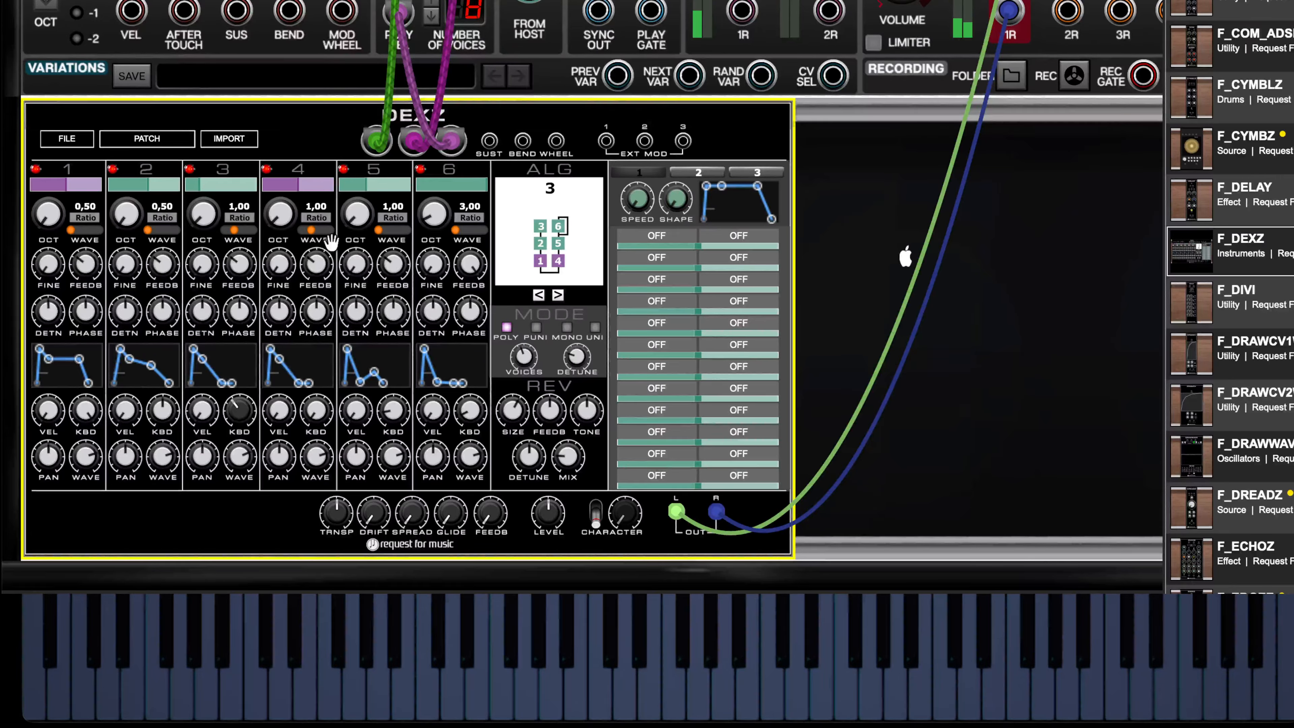
- Slow operator 4's envelope decay by setting its second stage to about level 2,78 and 505 ms
{"action": "mouse_move", "coordinate": [280, 359]}
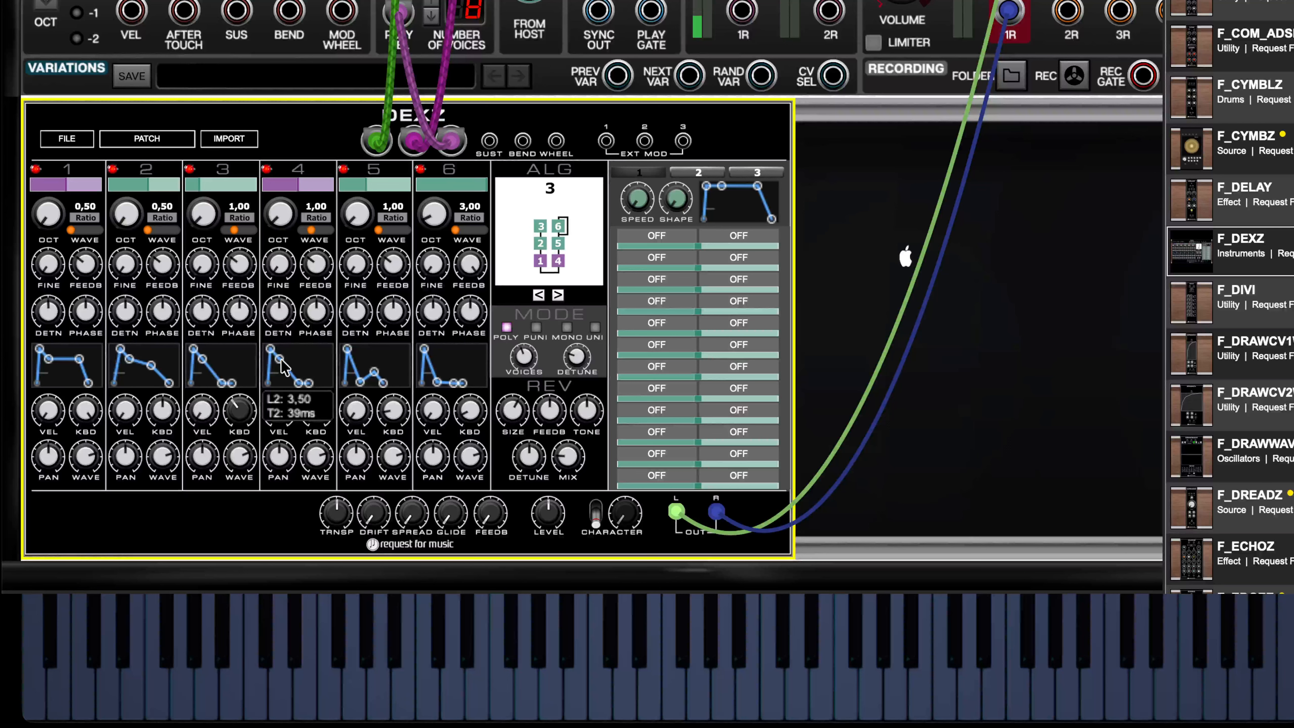
{"action": "left_click_drag", "start_coordinate": [281, 362], "coordinate": [288, 364]}
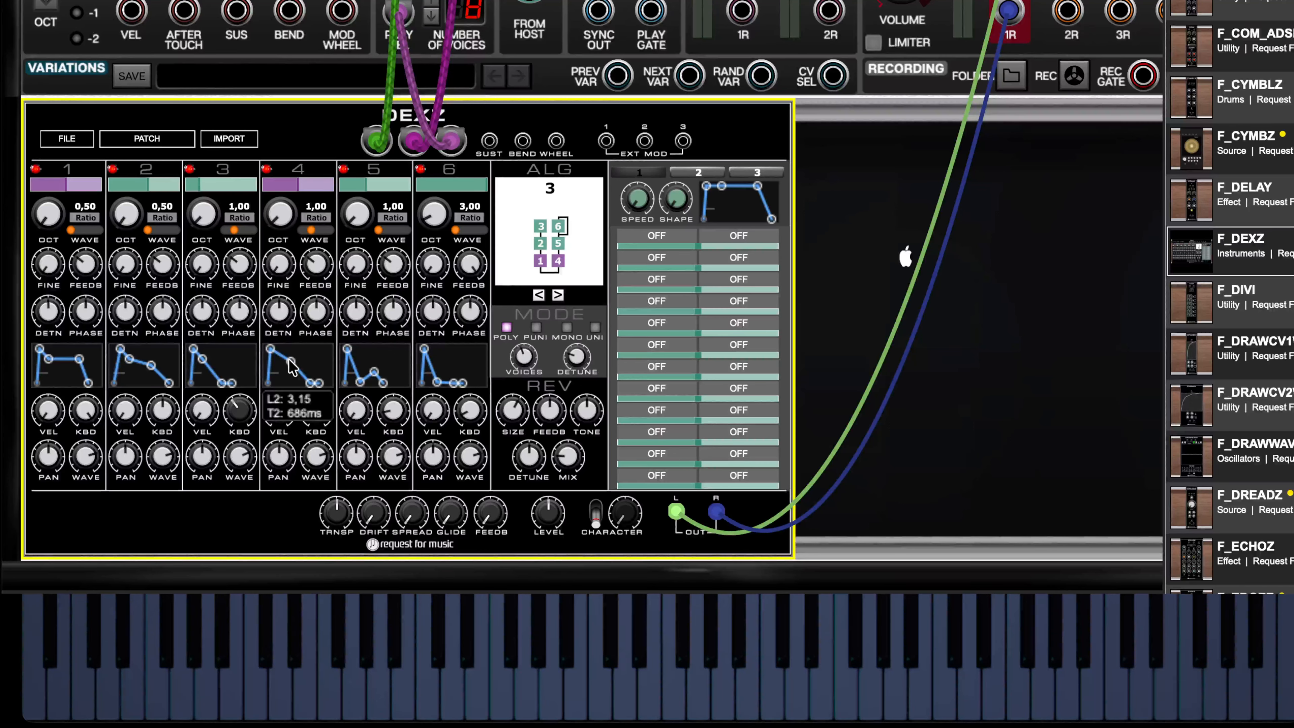
{"action": "left_click_drag", "start_coordinate": [289, 360], "coordinate": [288, 363]}
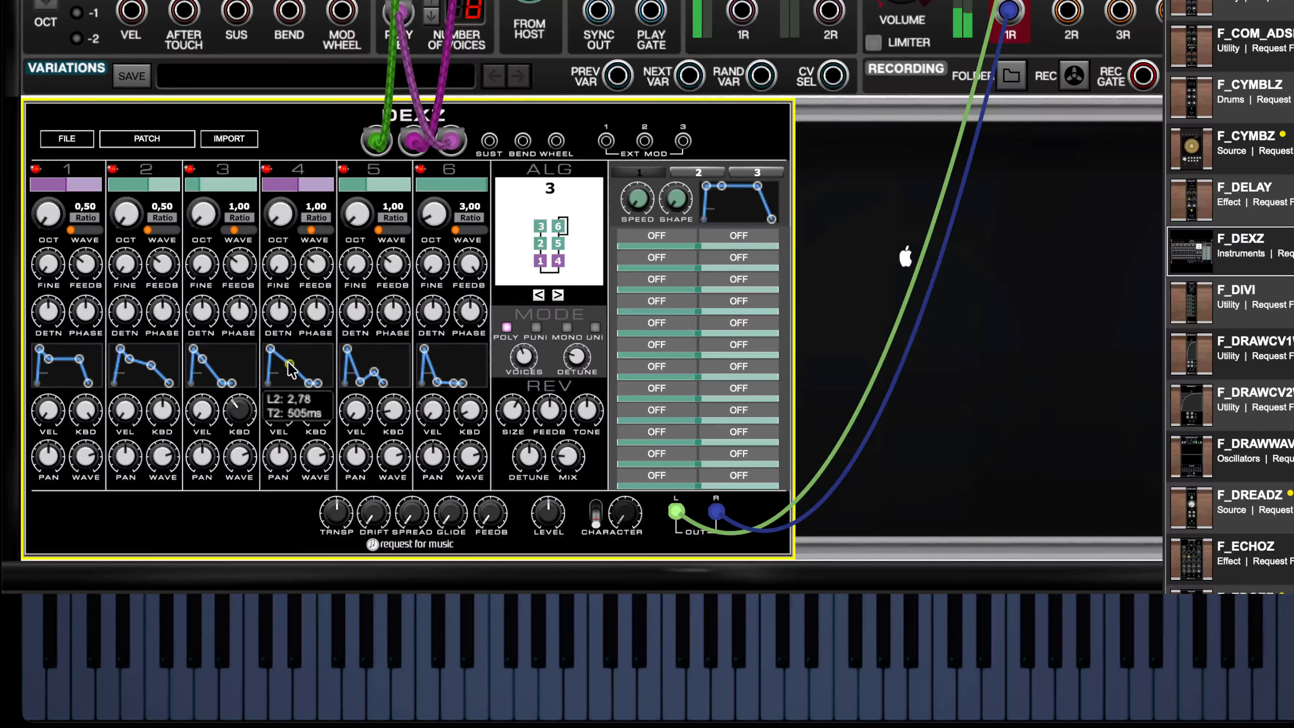
- Reshape operator 5's envelope with L2 about 2,22 at 369 ms, L3 about 2,04 at 2,4 s and a release of about 218 ms
{"action": "mouse_move", "coordinate": [385, 385]}
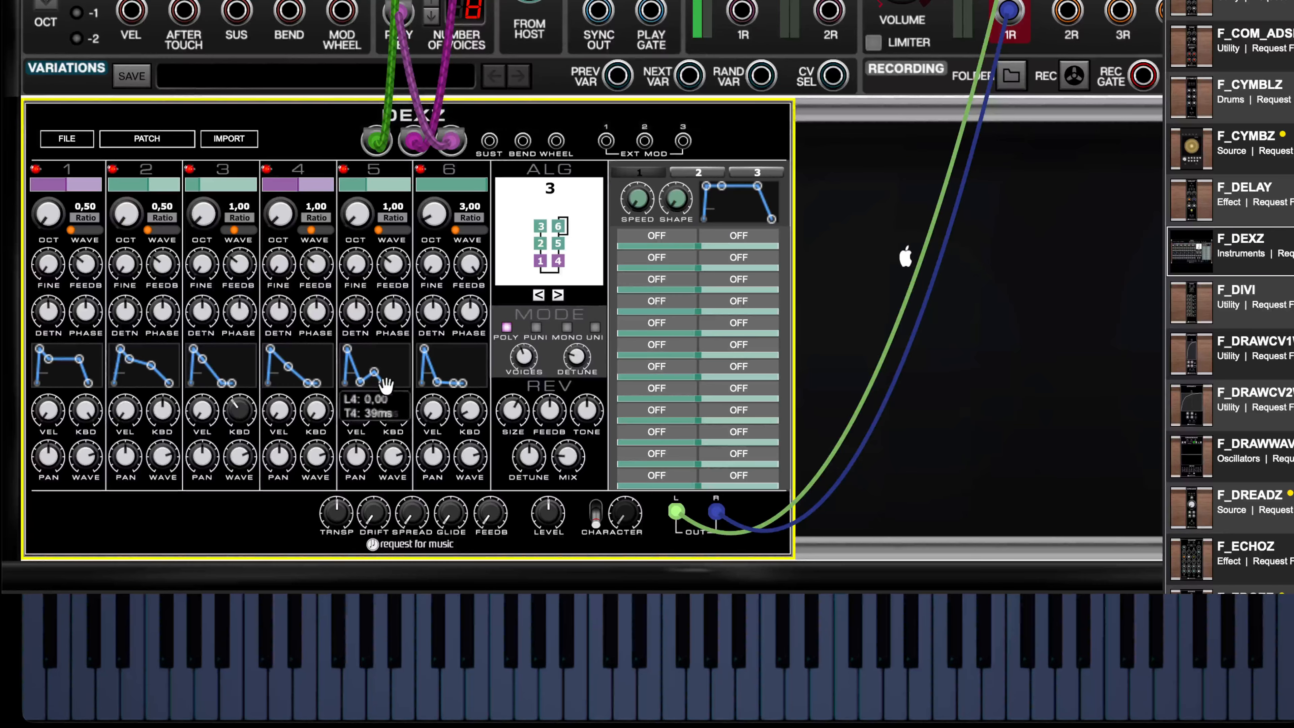
{"action": "left_click_drag", "start_coordinate": [360, 382], "coordinate": [363, 382]}
{"action": "left_click_drag", "start_coordinate": [365, 370], "coordinate": [362, 368]}
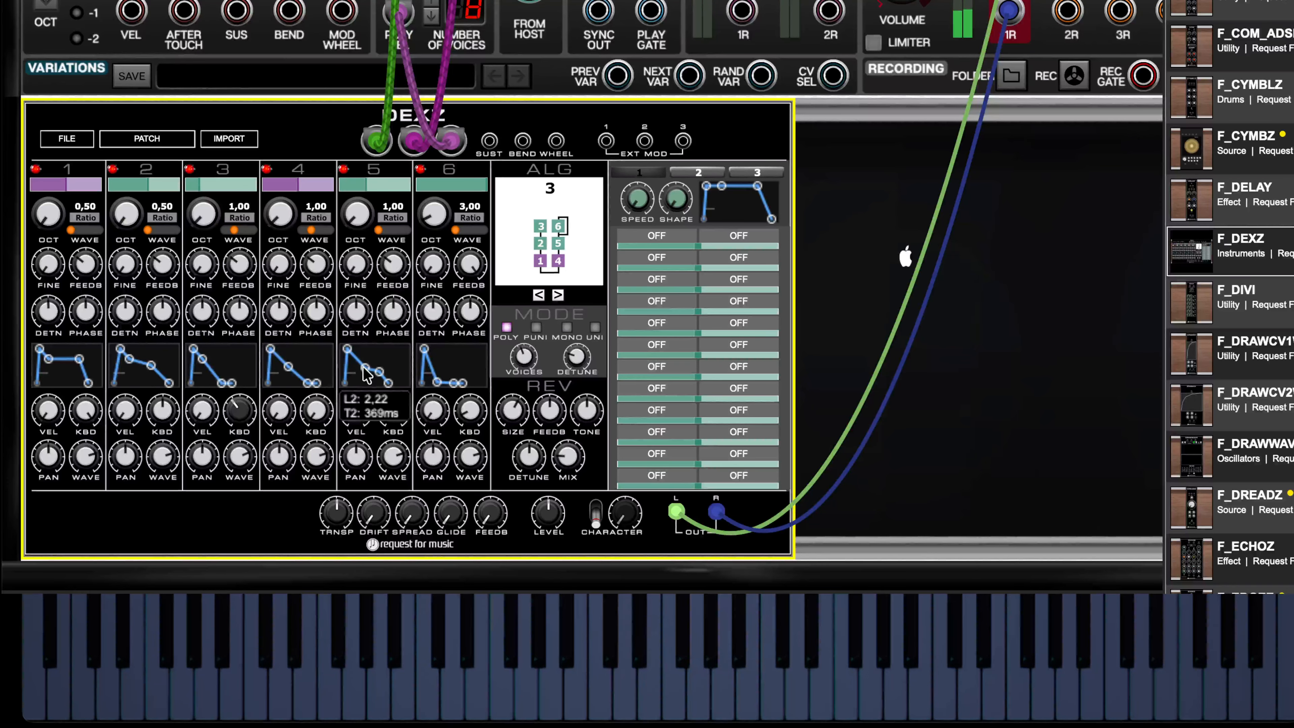
{"action": "left_click_drag", "start_coordinate": [379, 370], "coordinate": [391, 369]}
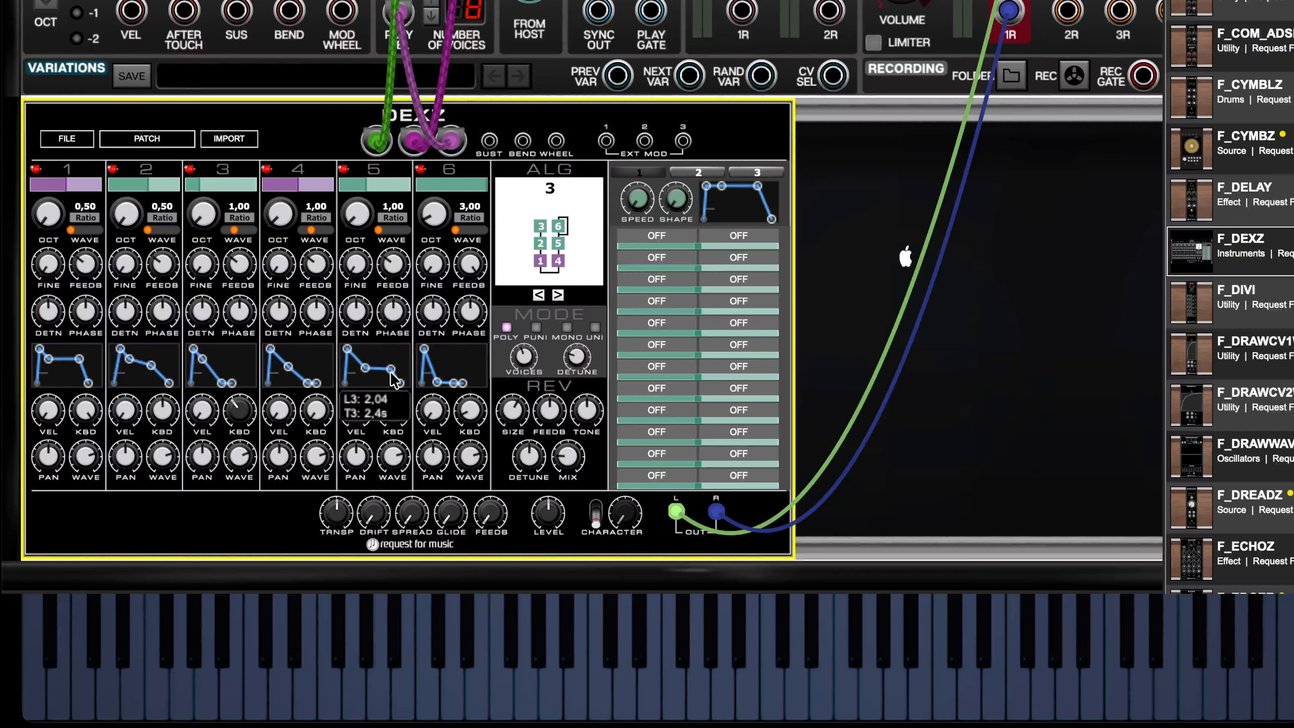
{"action": "left_click_drag", "start_coordinate": [400, 383], "coordinate": [406, 383]}
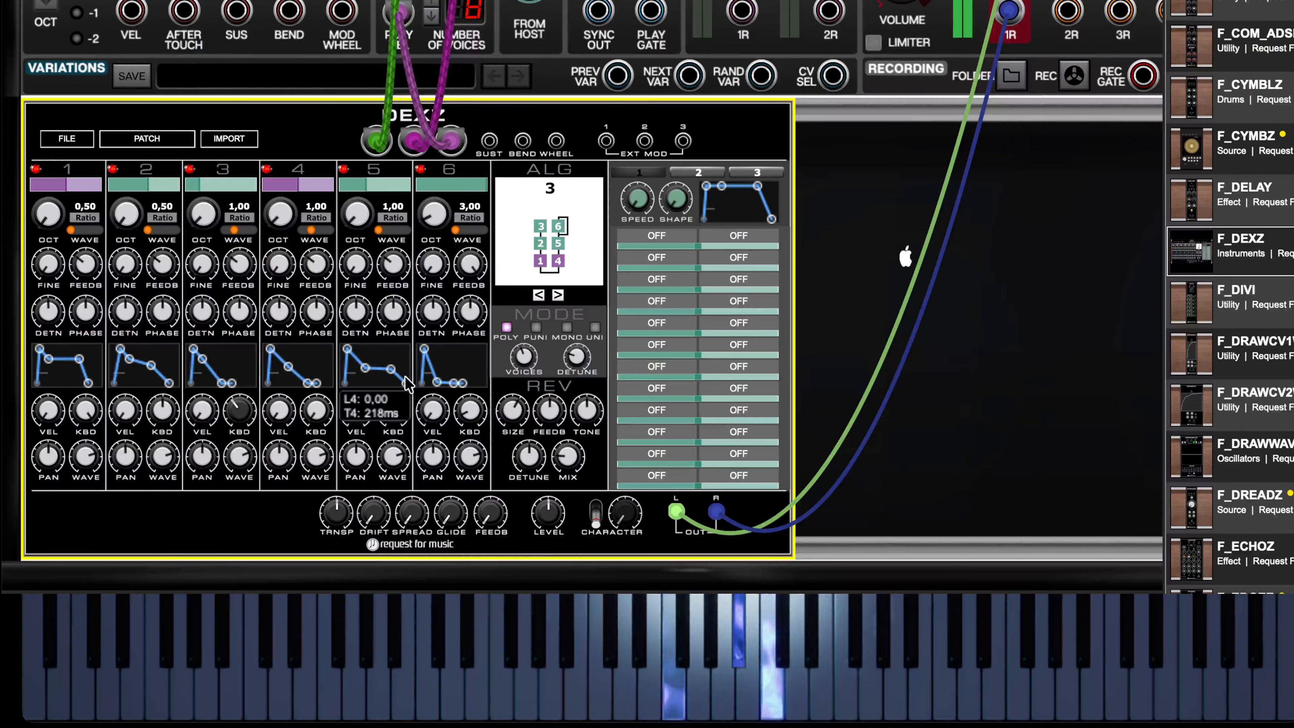
- Lengthen the release stage of operator 4's envelope, keeping its end level at zero
{"action": "mouse_move", "coordinate": [317, 384]}
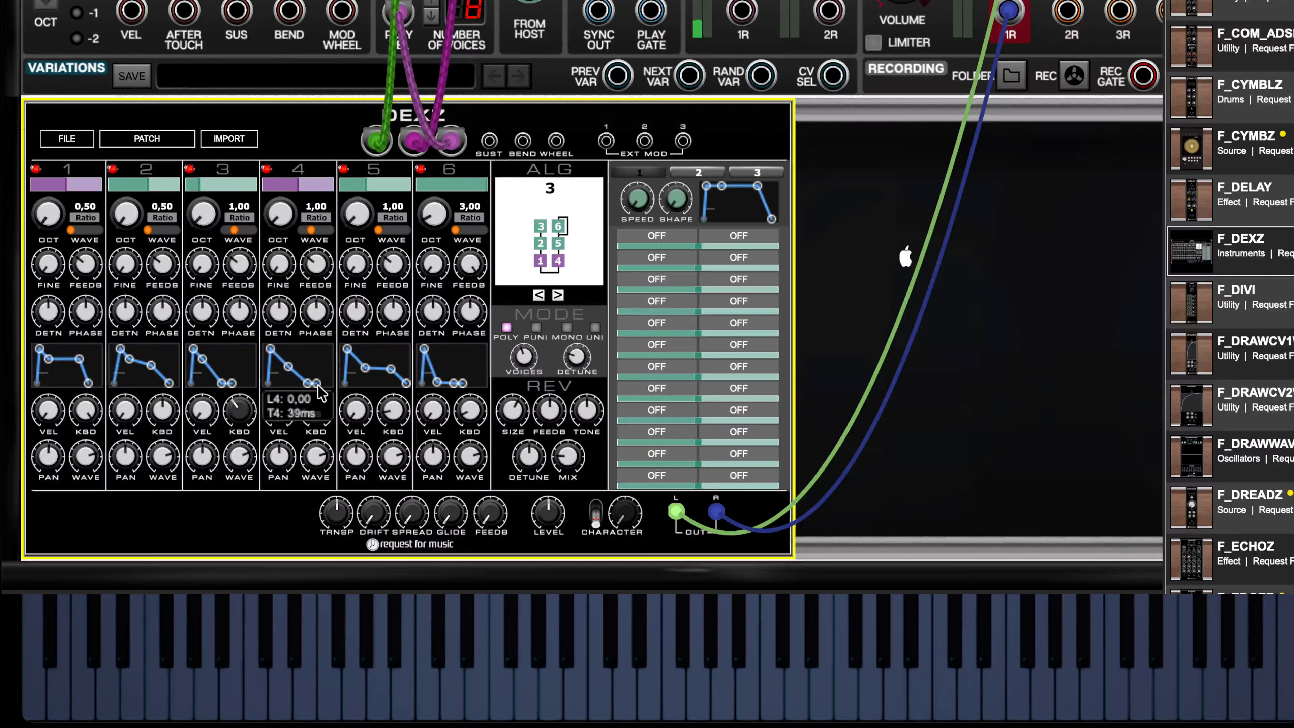
{"action": "left_click_drag", "start_coordinate": [318, 383], "coordinate": [326, 386]}
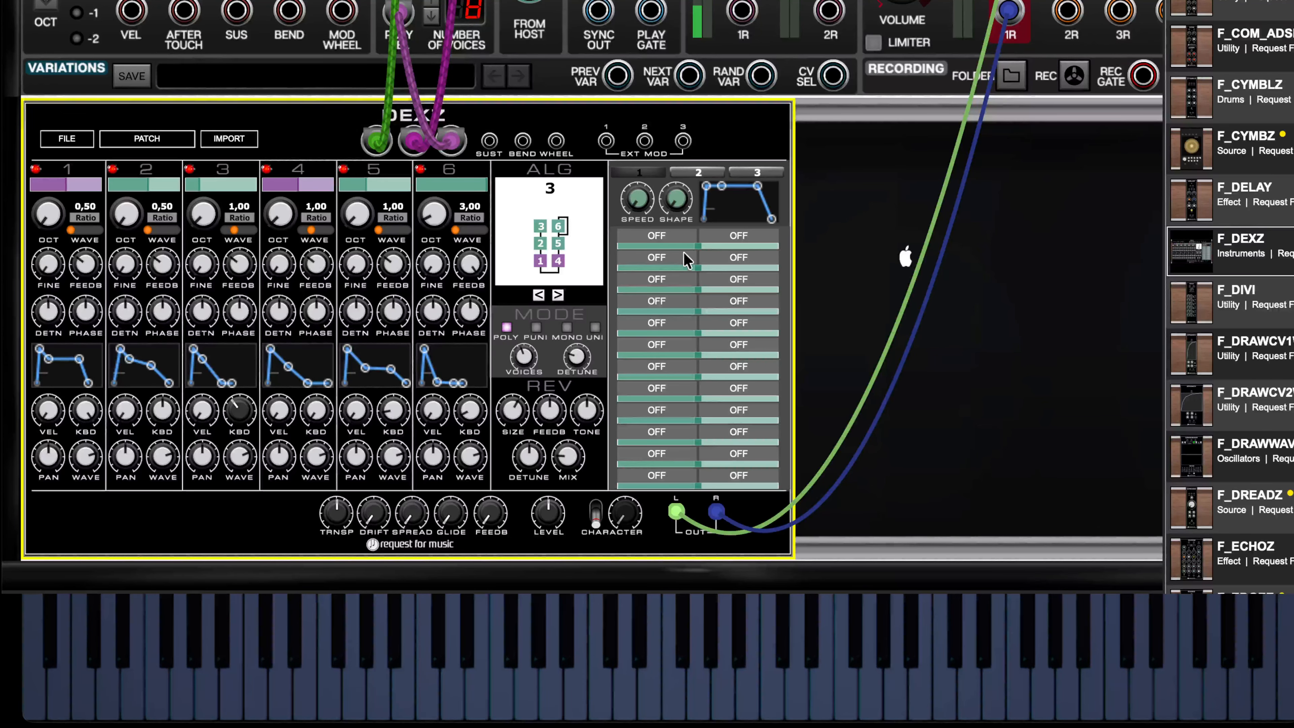
- Examine the modulation sources and destinations offered by the first modulation matrix slot, including the operator level scale targets
{"action": "left_click", "coordinate": [674, 237]}
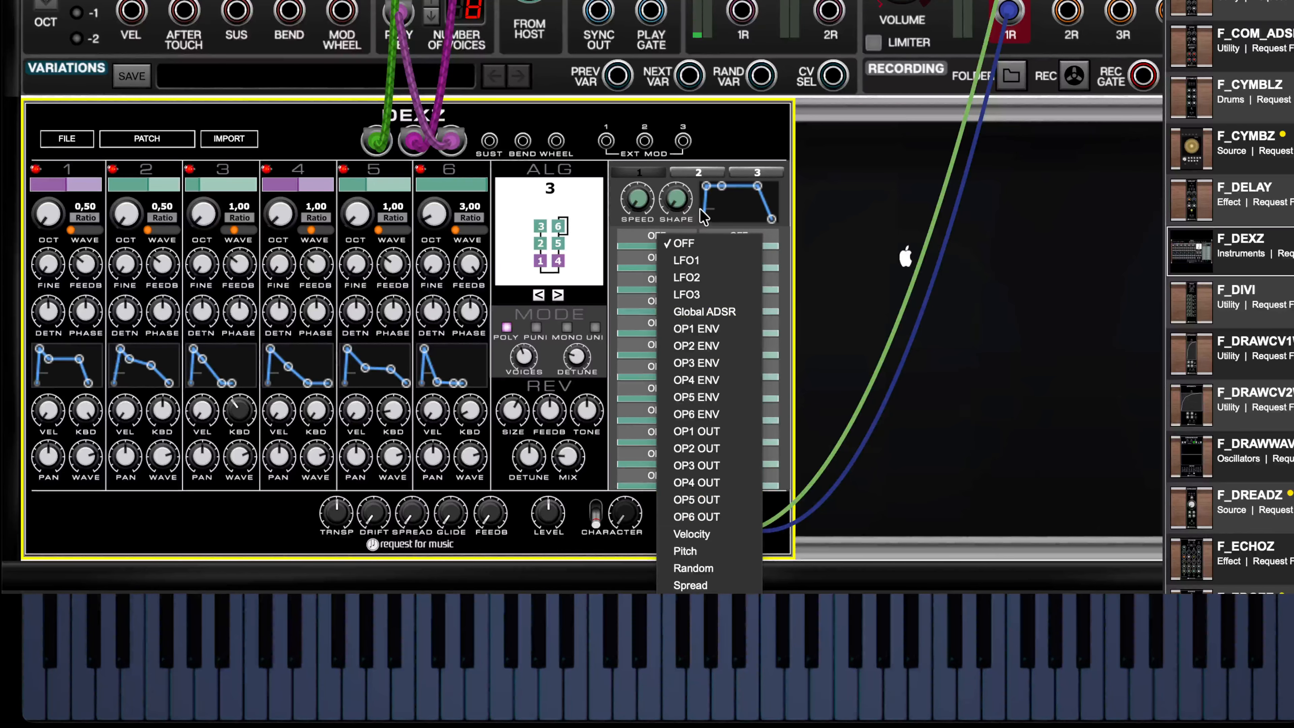
{"action": "left_click", "coordinate": [731, 245]}
{"action": "left_click", "coordinate": [741, 240]}
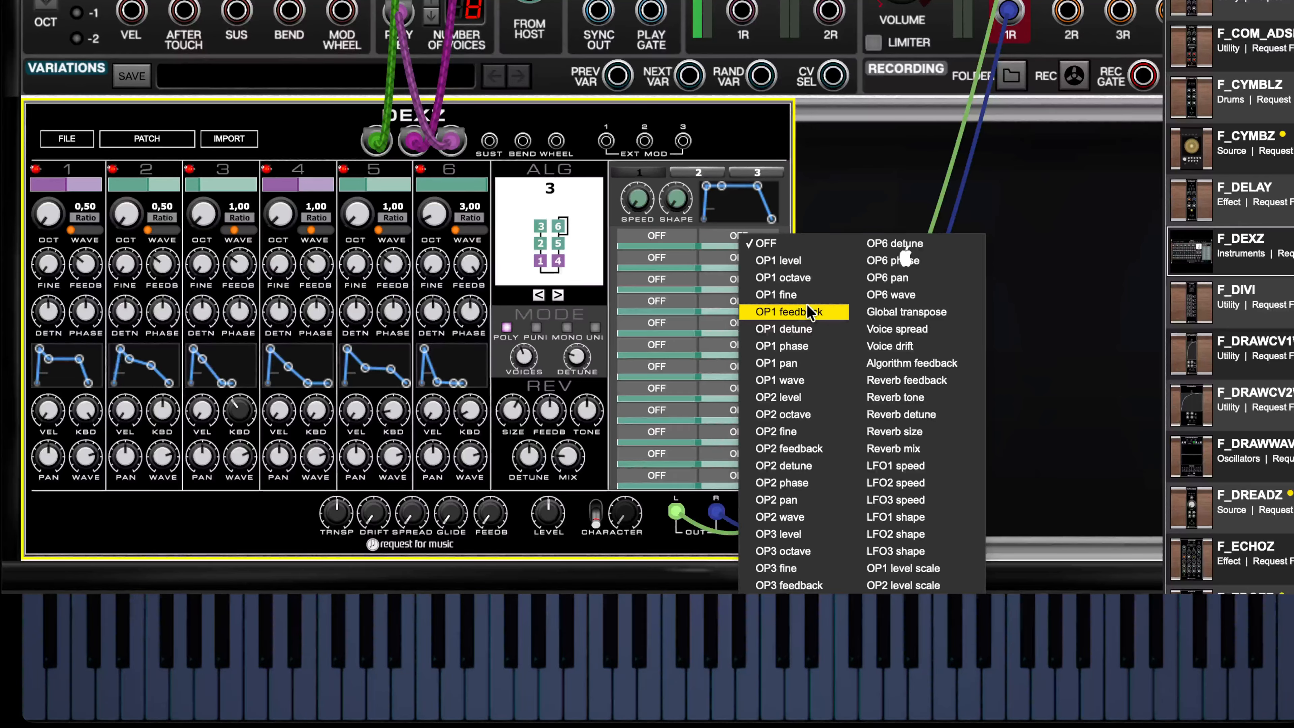
{"action": "left_click", "coordinate": [931, 572]}
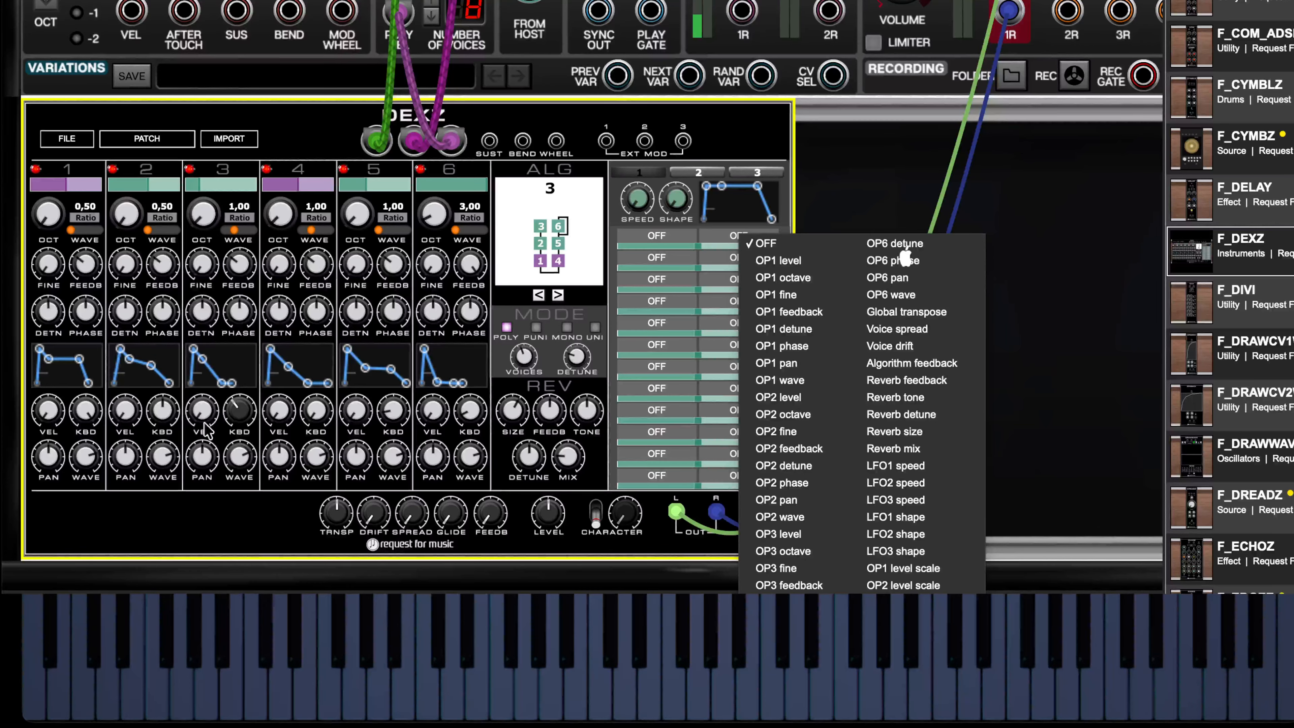
{"action": "mouse_move", "coordinate": [229, 426]}
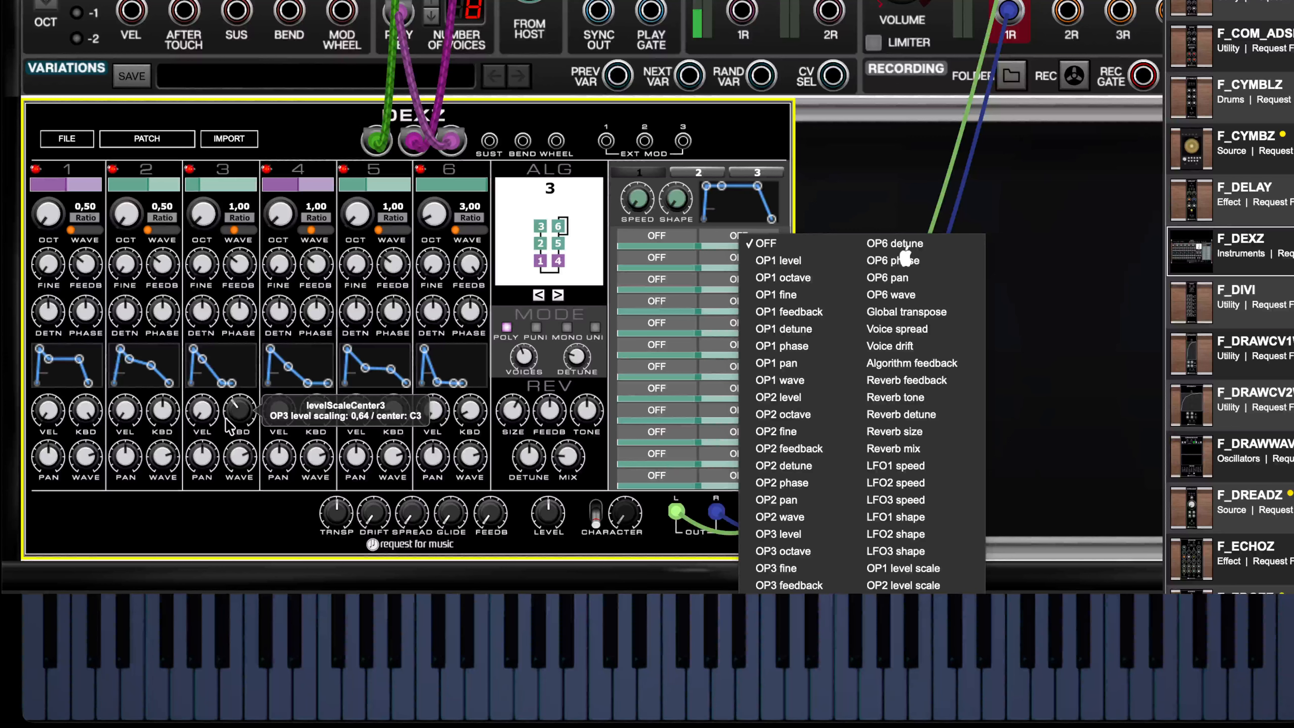